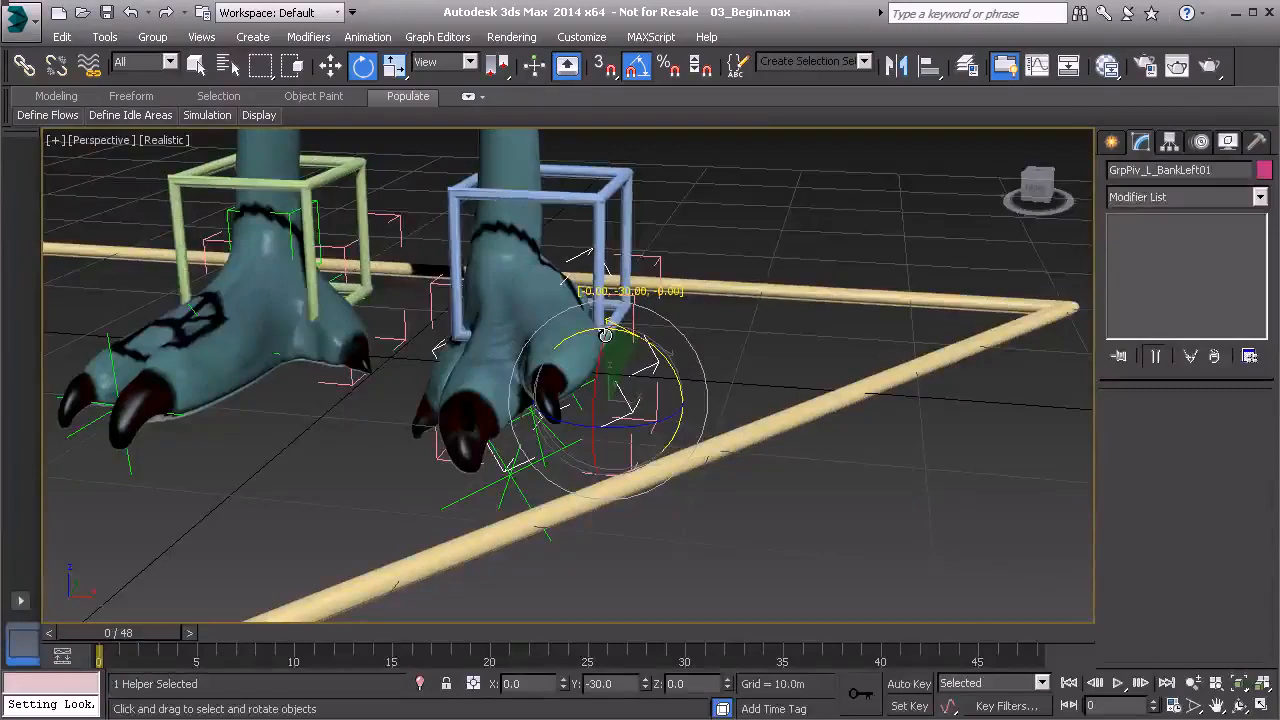
# Cancel the foot test rotation and bank the foot -45° on Y with GrpPiv_L_BankRight01.
pyautogui.rightClick(605, 334)
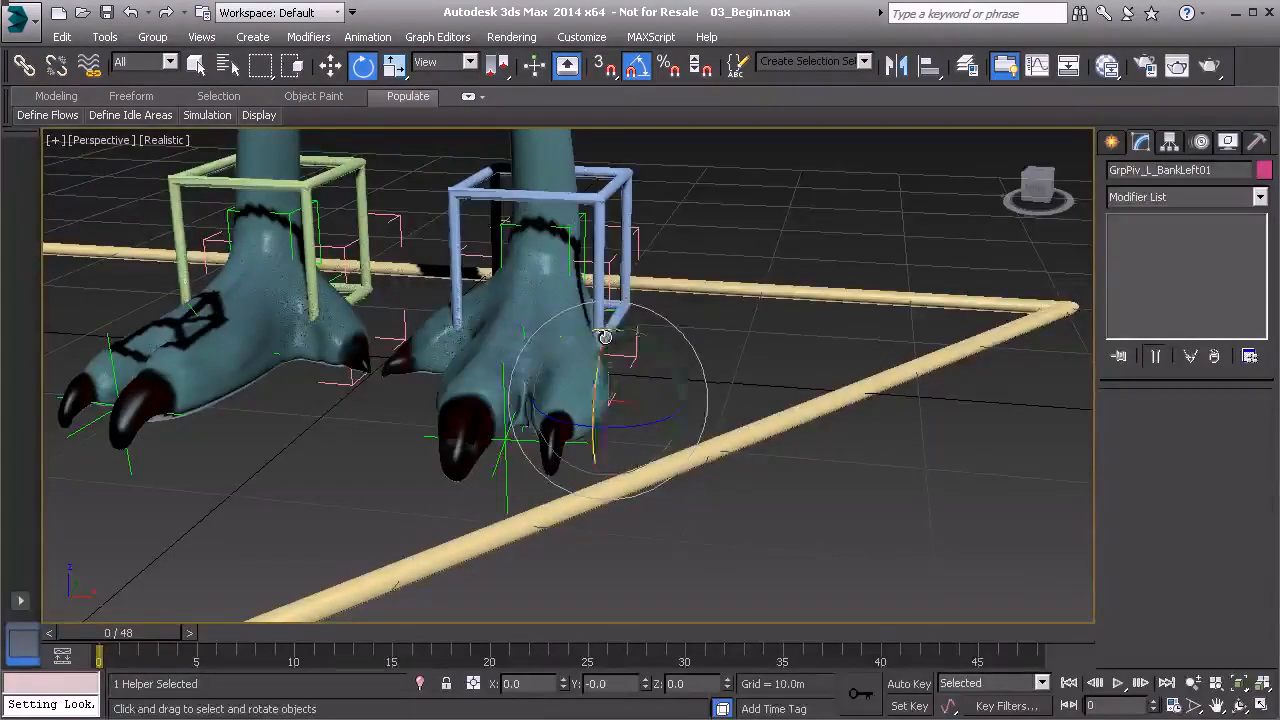
pyautogui.press('pageup')
pyautogui.moveTo(430, 329); pyautogui.dragTo(379, 302)
# Transform the right bank pivot's rotation to zero and select the Anim_L_Leg01 control.
pyautogui.rightClick(716, 220)
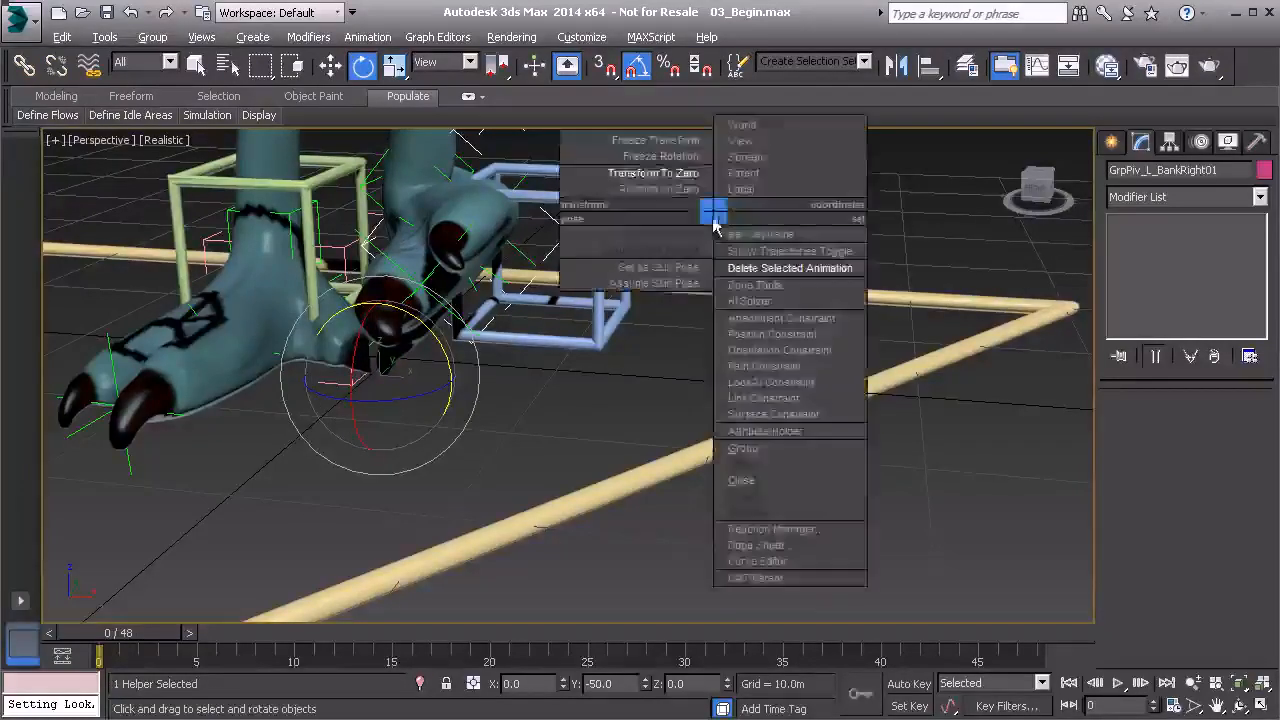
pyautogui.click(655, 173)
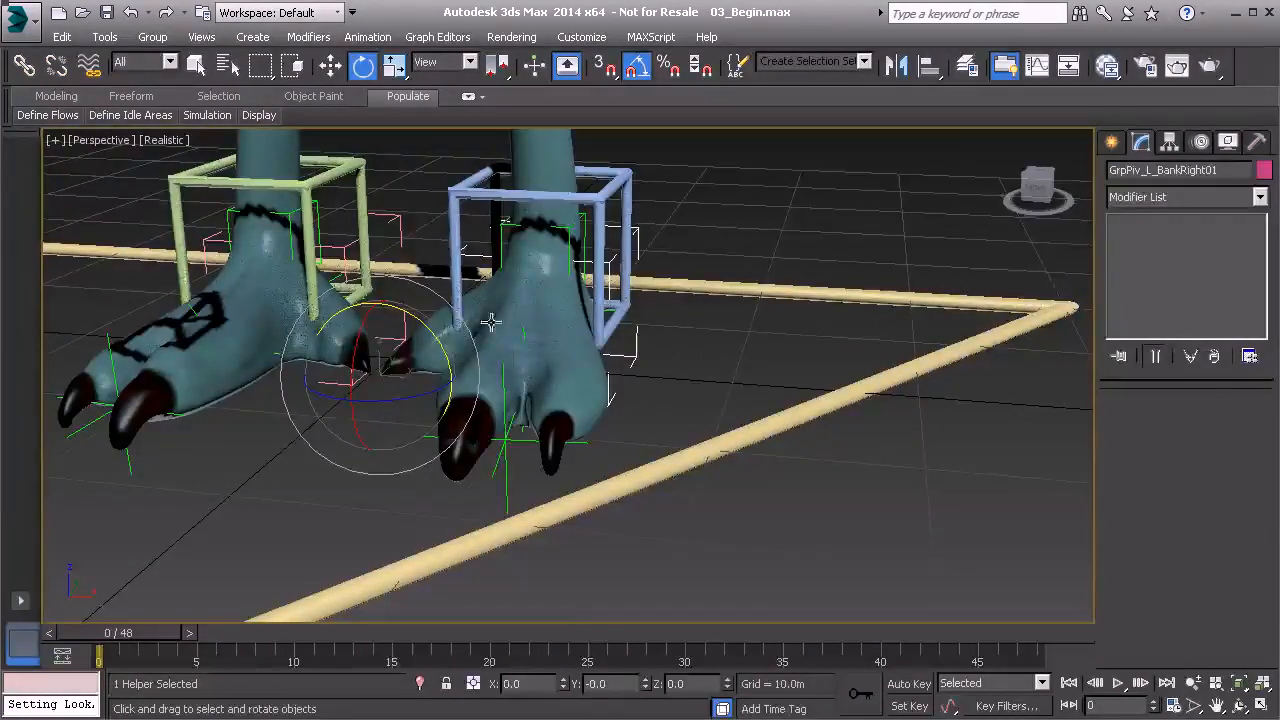
pyautogui.scroll(2, 530, 415)
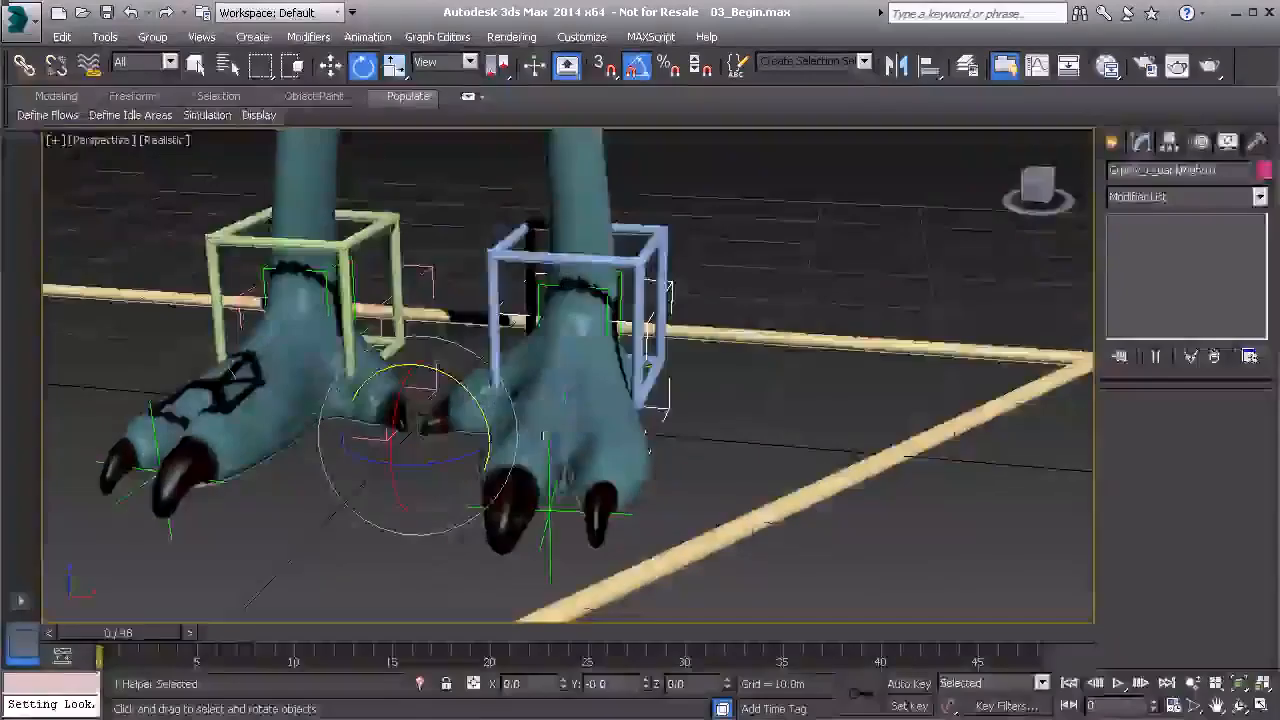
pyautogui.click(662, 258)
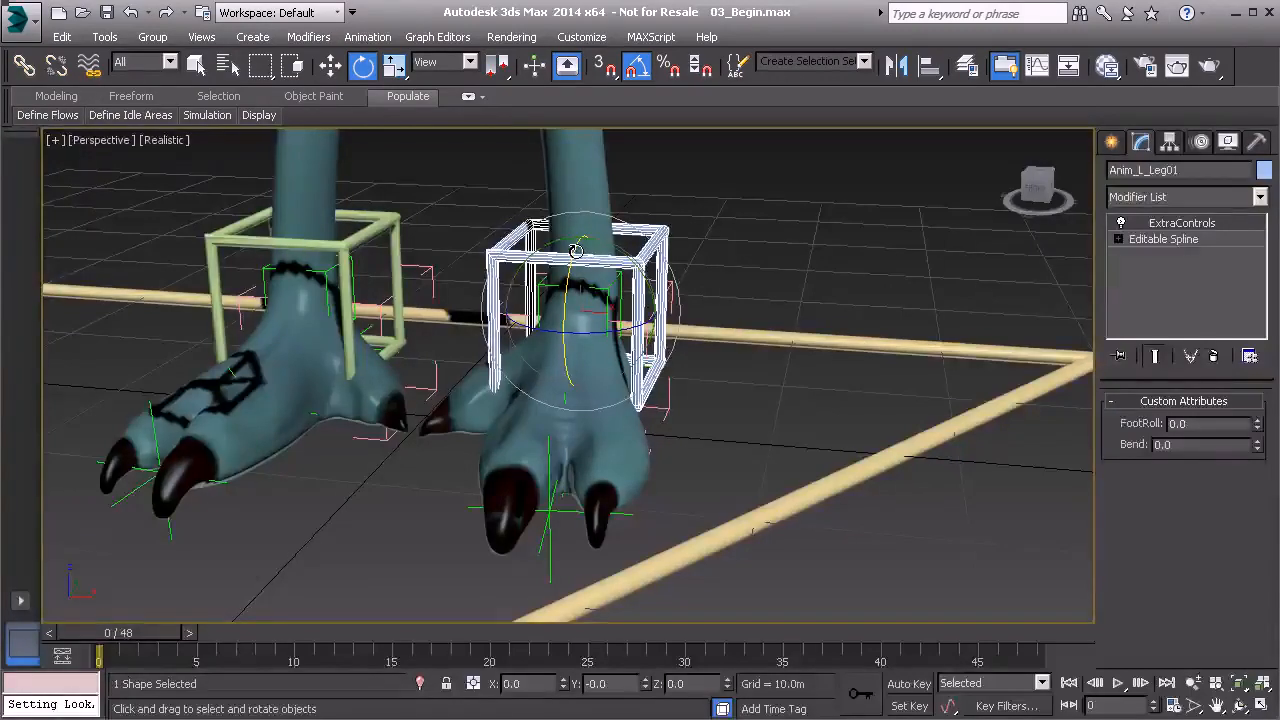
# Add a 'bank' attribute ranging -100 to 100 to Anim_L_Leg01, then select GrpPiv_L_BankLeft01.
pyautogui.hotkey('alt', '1')
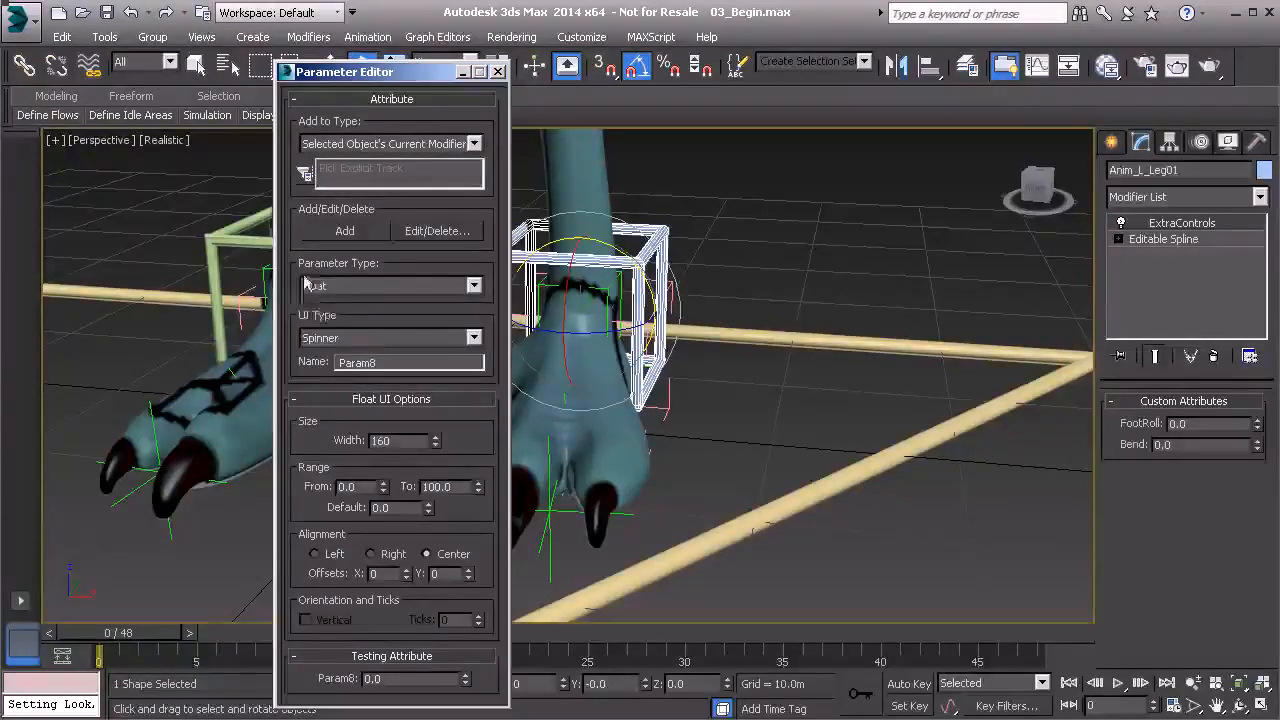
pyautogui.doubleClick(385, 362)
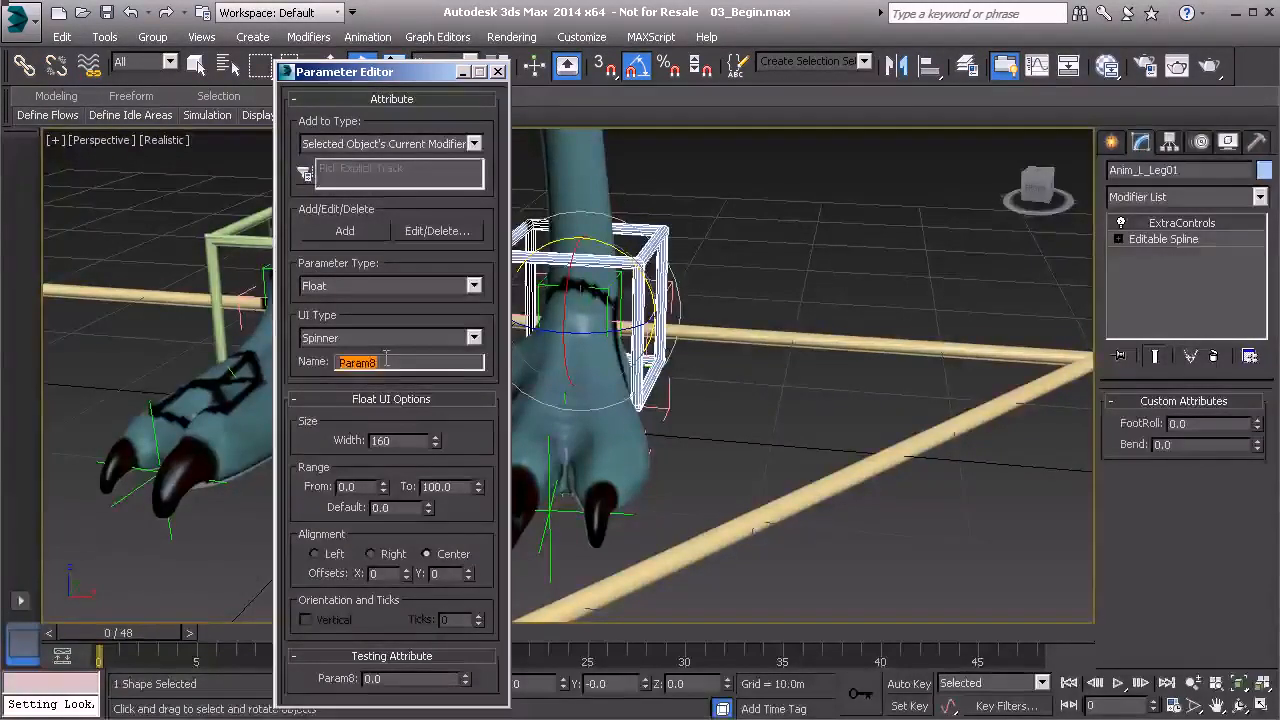
pyautogui.write('bank')
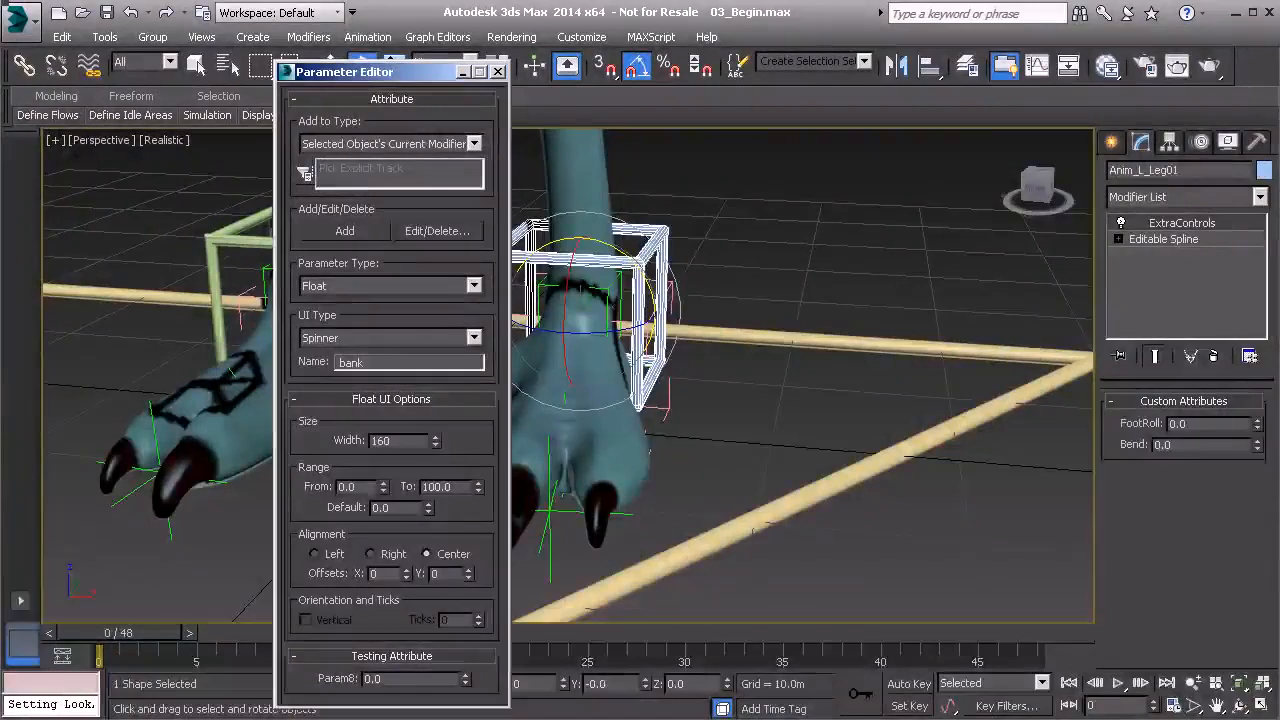
pyautogui.click(353, 486)
pyautogui.write('-100')
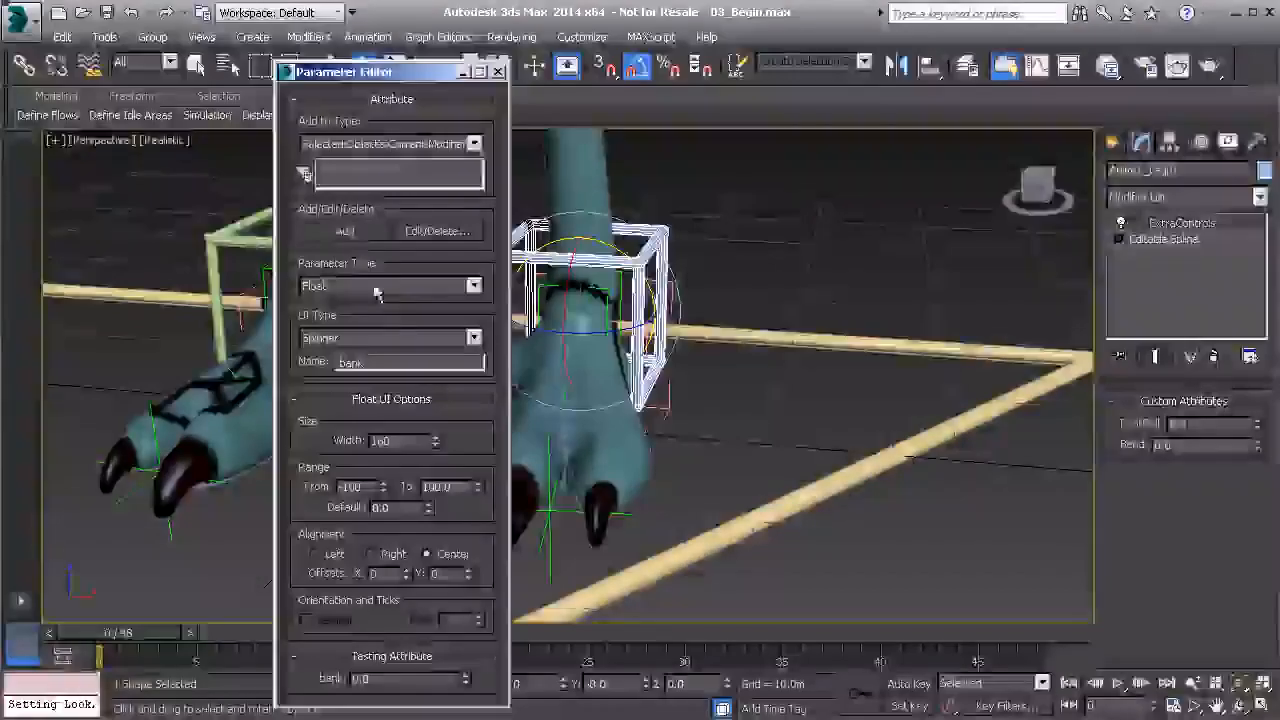
pyautogui.click(344, 230)
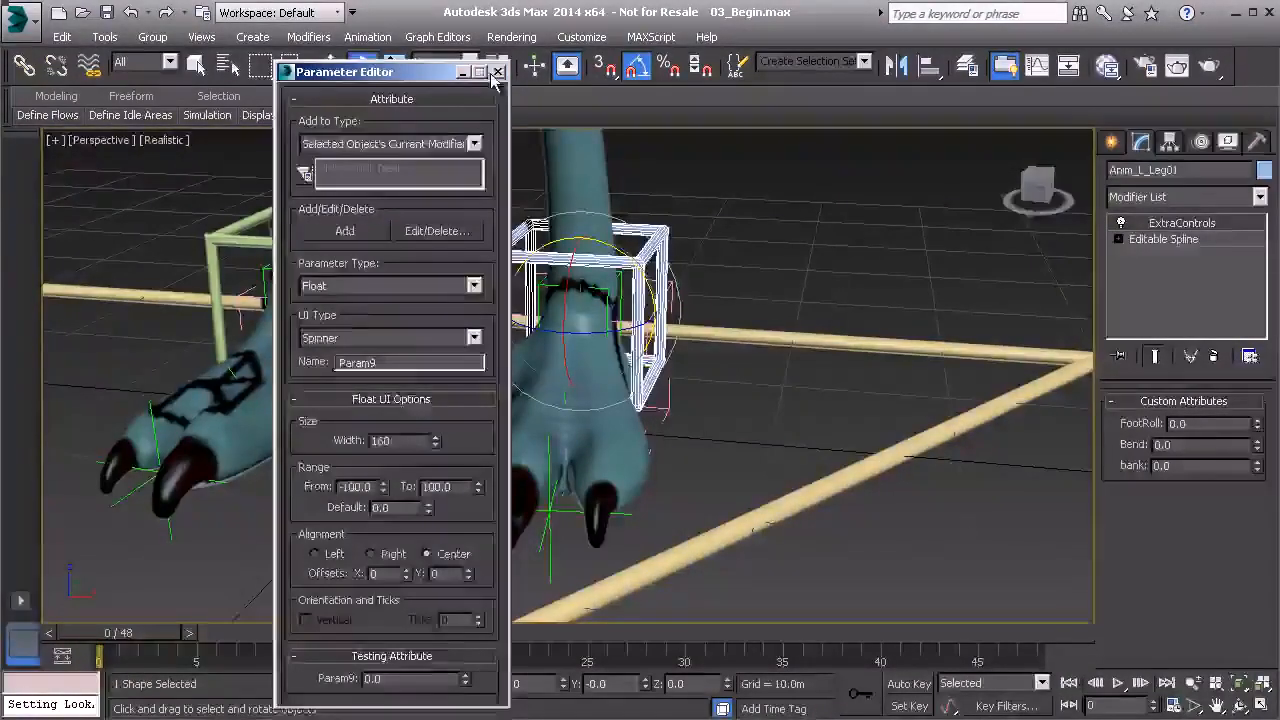
pyautogui.click(497, 72)
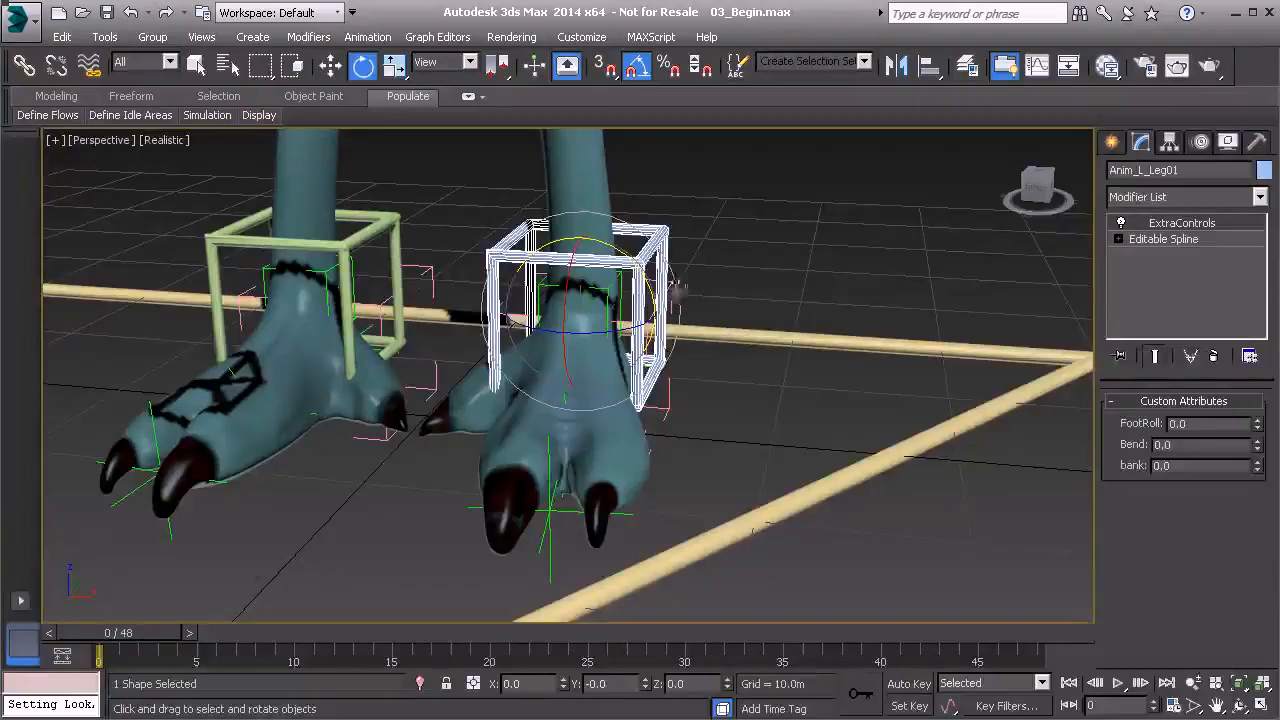
pyautogui.click(670, 284)
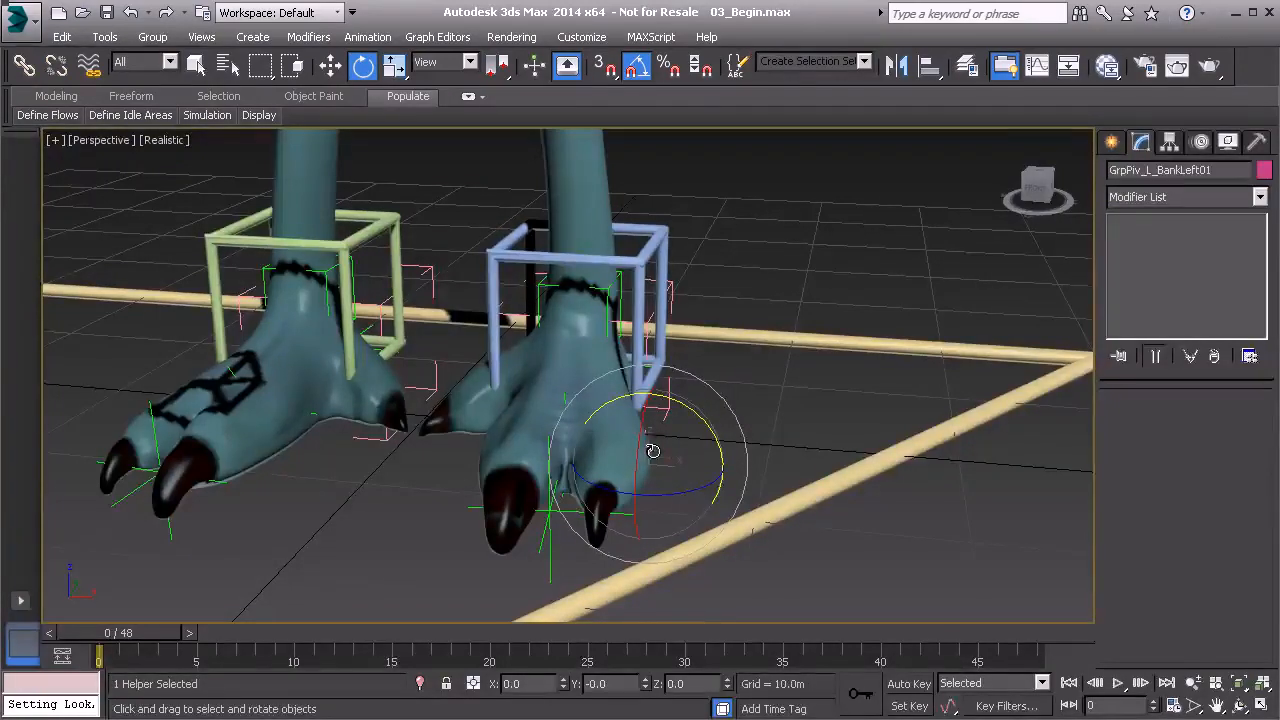
# Expand GrpPiv_L_BankLeft01's Assign Controller tree through Rotation and Zero Euler XYZ to Y Rotation.
pyautogui.click(1201, 143)
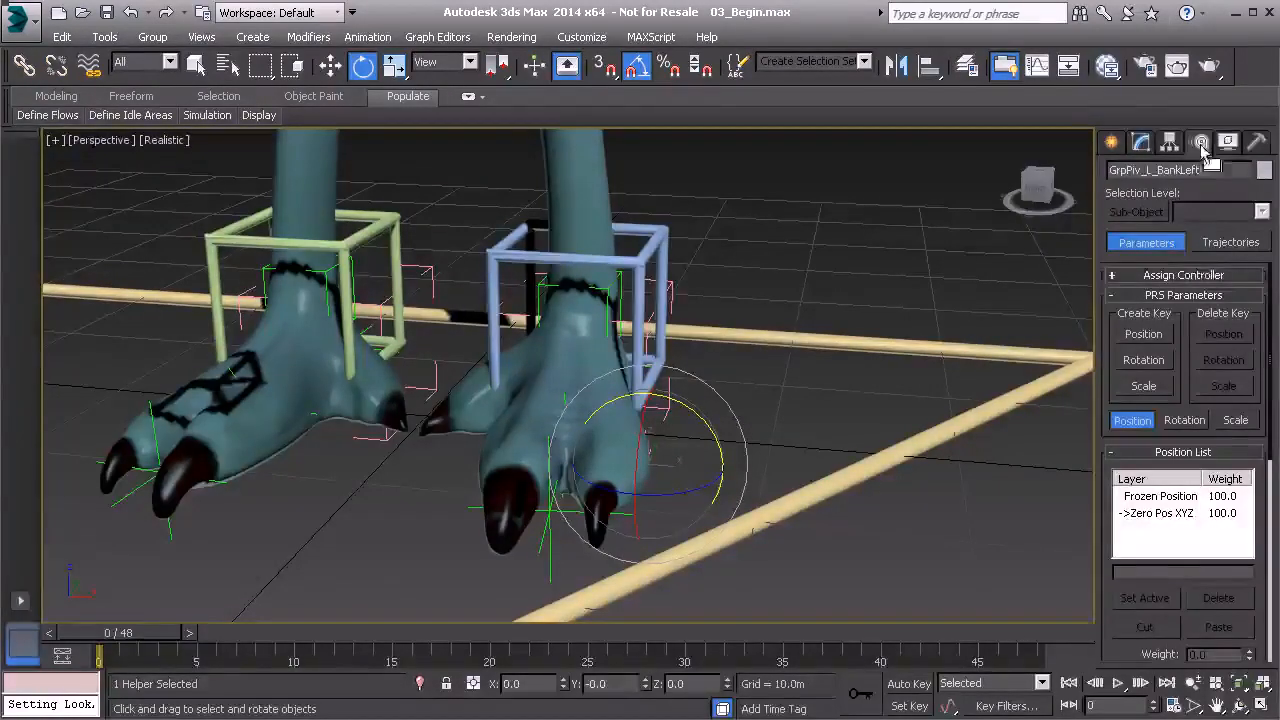
pyautogui.click(1175, 276)
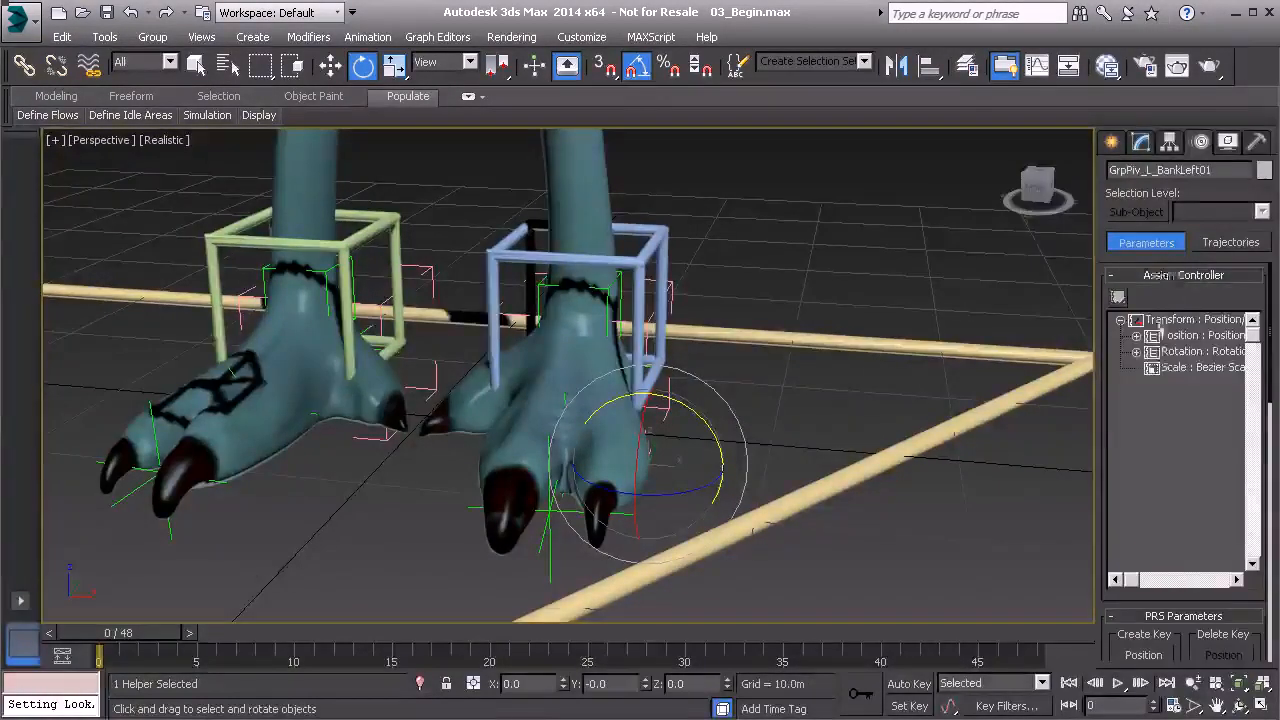
pyautogui.click(1136, 352)
pyautogui.click(1151, 384)
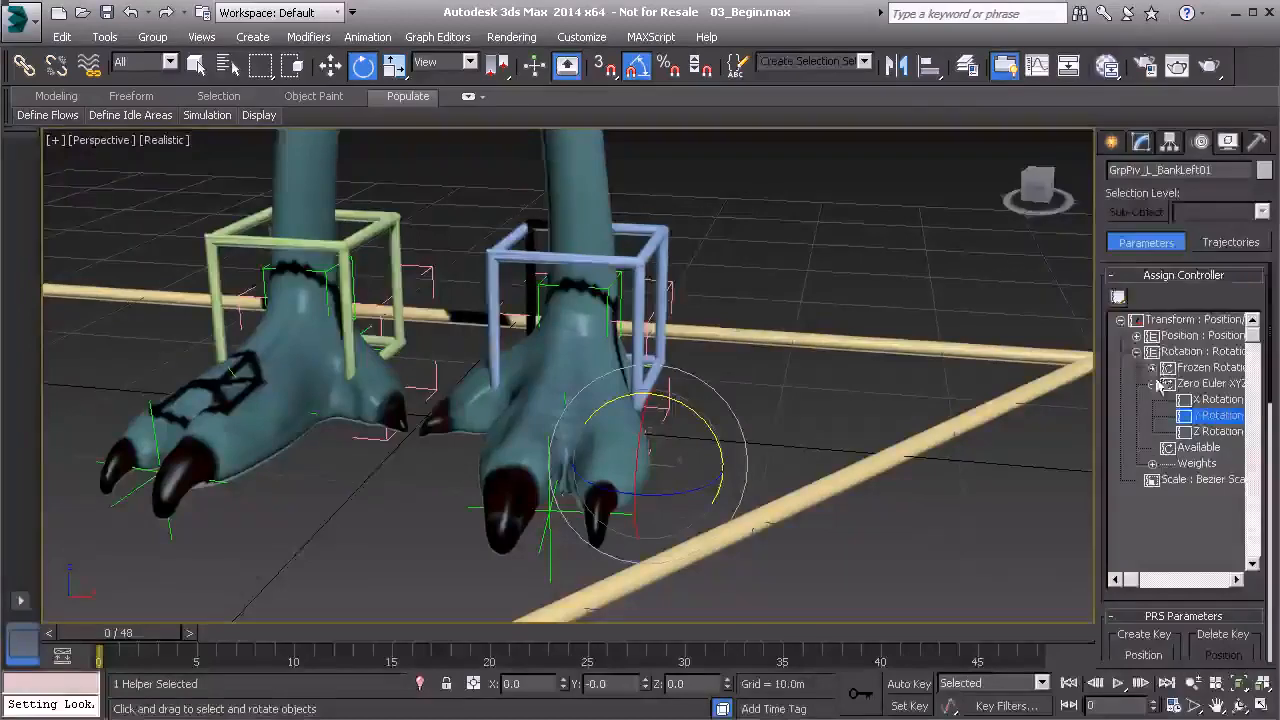
# Assign a Float Expression controller to Y Rotation and create a scalar variable named bank.
pyautogui.click(1118, 297)
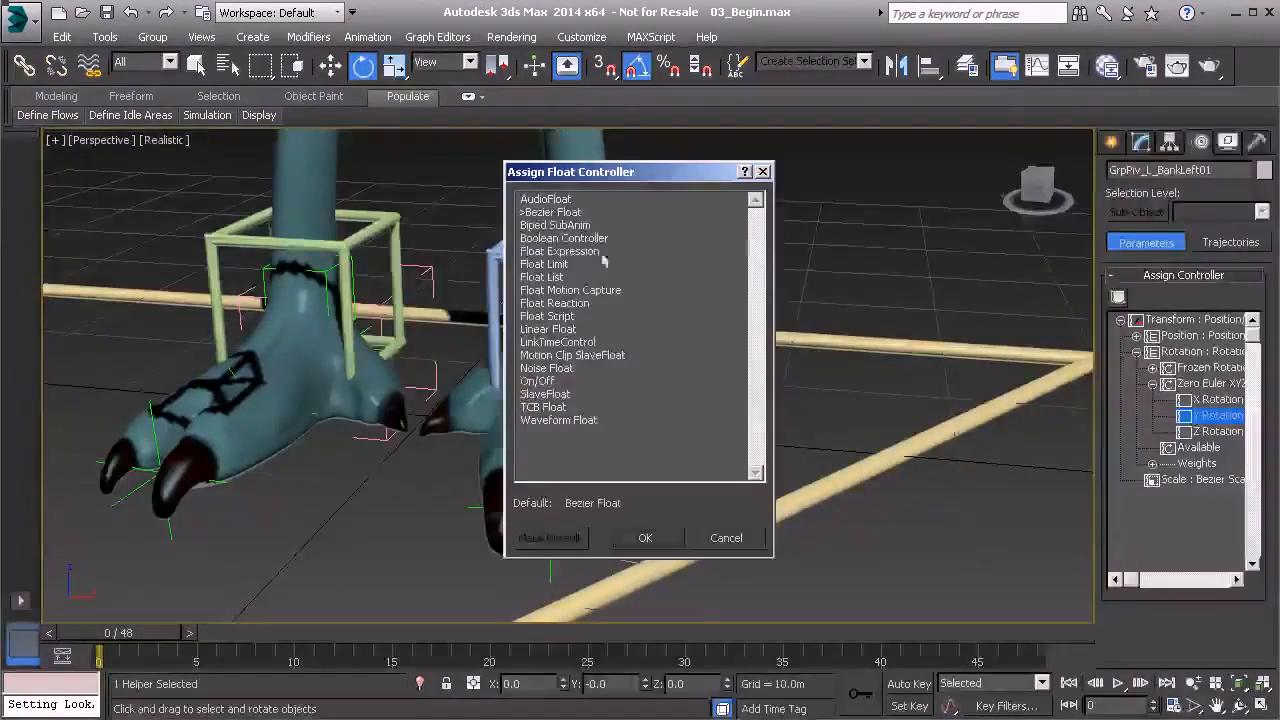
pyautogui.click(640, 251)
pyautogui.click(645, 537)
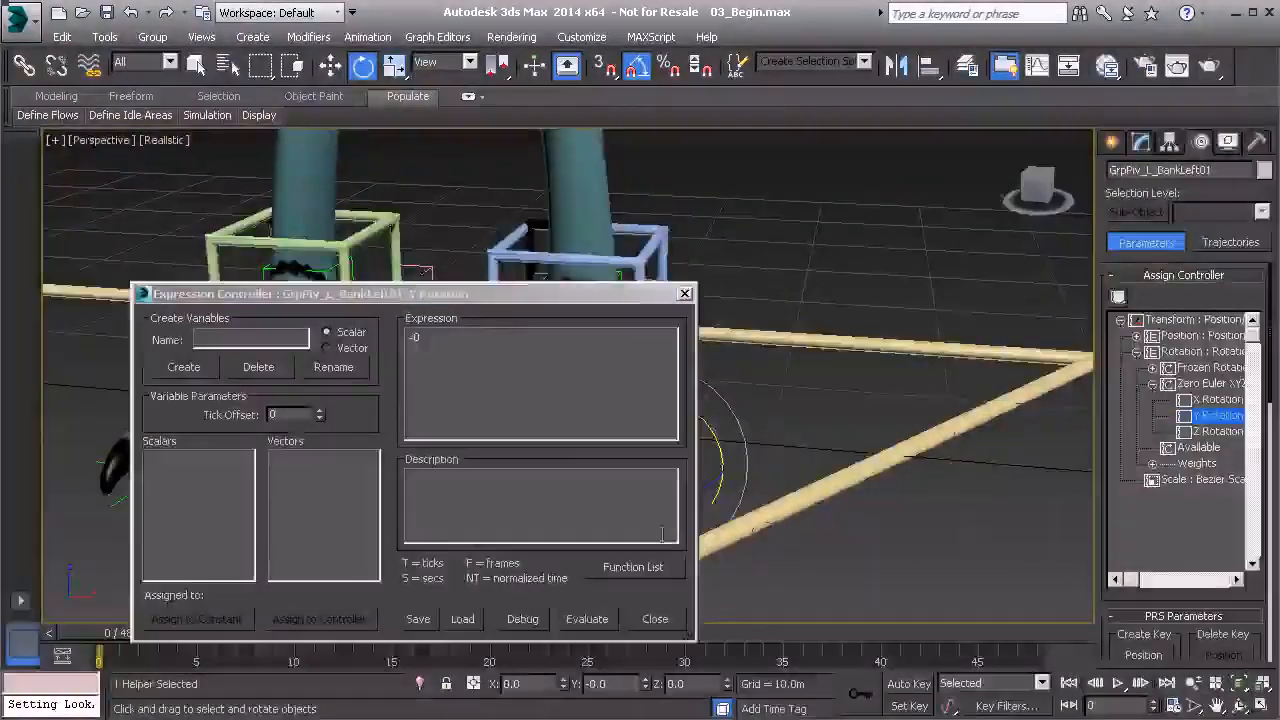
pyautogui.moveTo(461, 297); pyautogui.dragTo(553, 281)
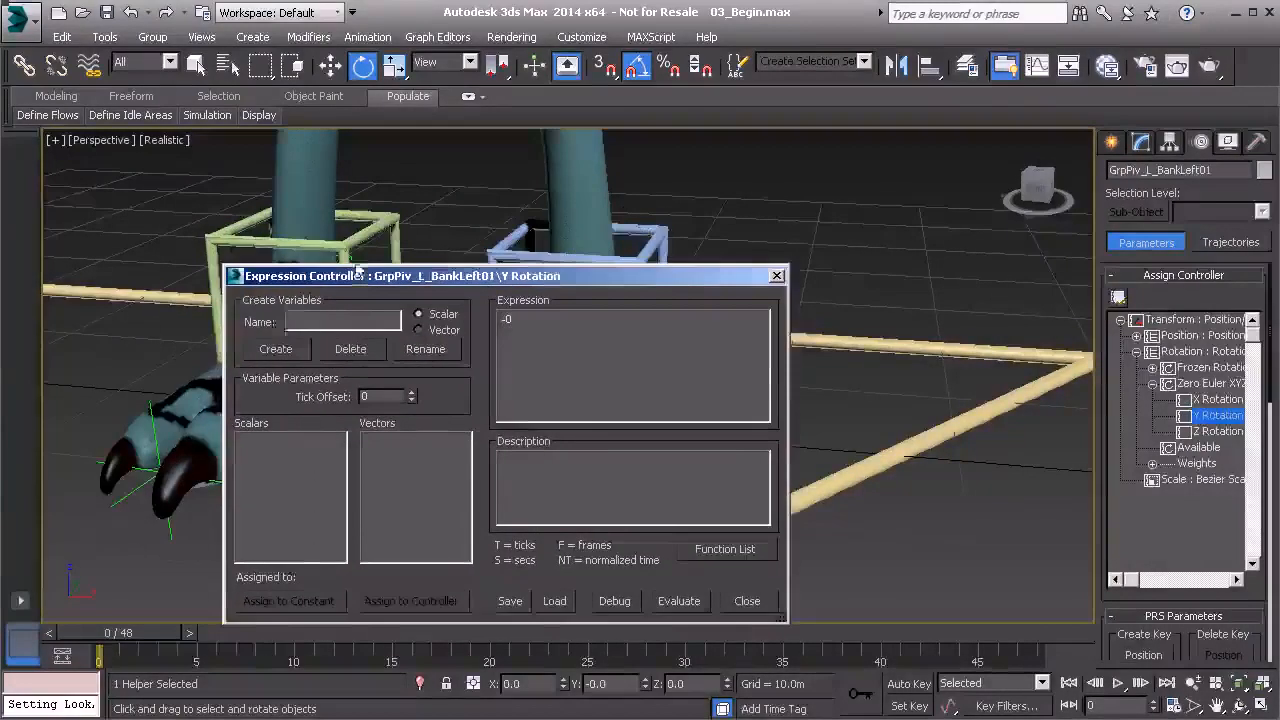
pyautogui.moveTo(470, 287); pyautogui.dragTo(316, 263)
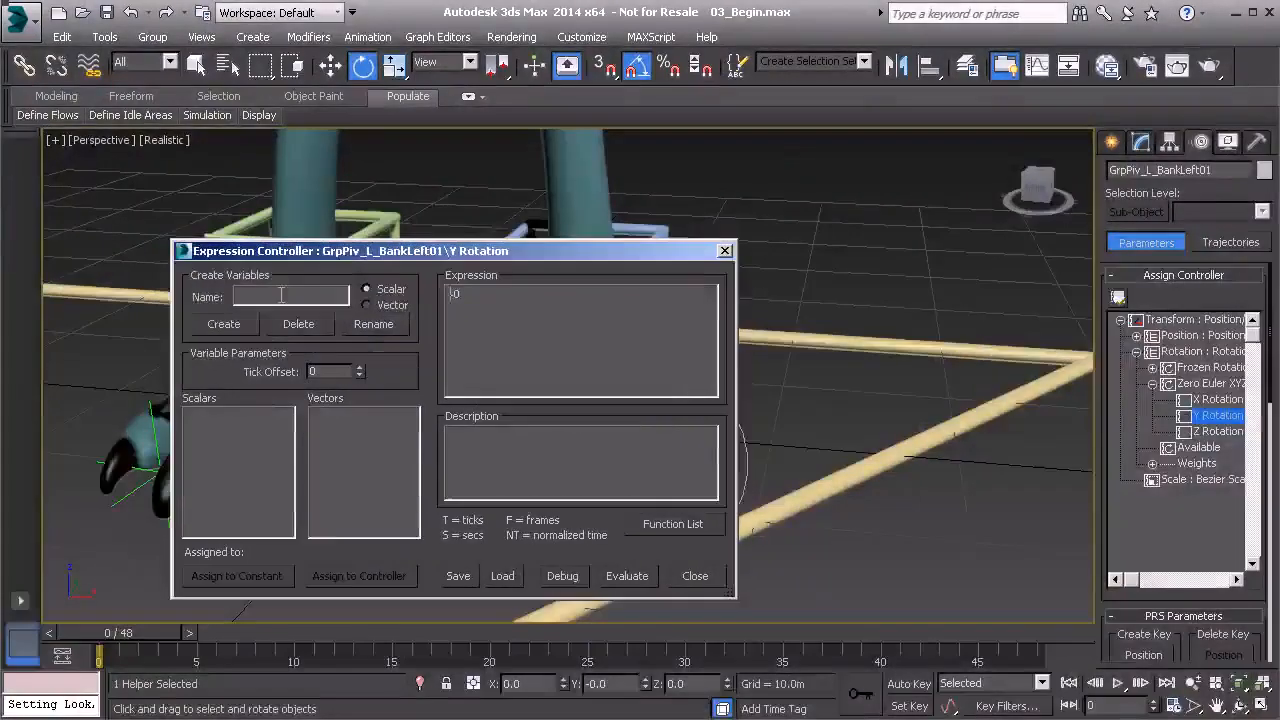
pyautogui.write('bank')
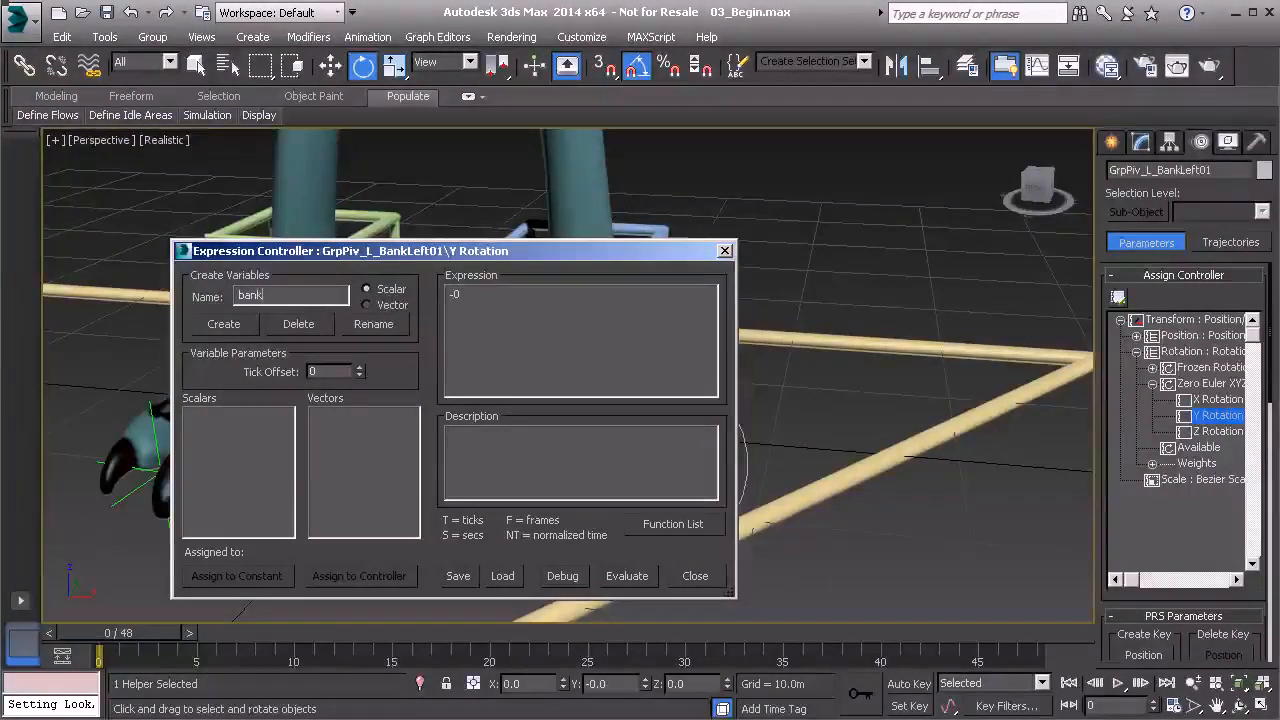
pyautogui.click(221, 329)
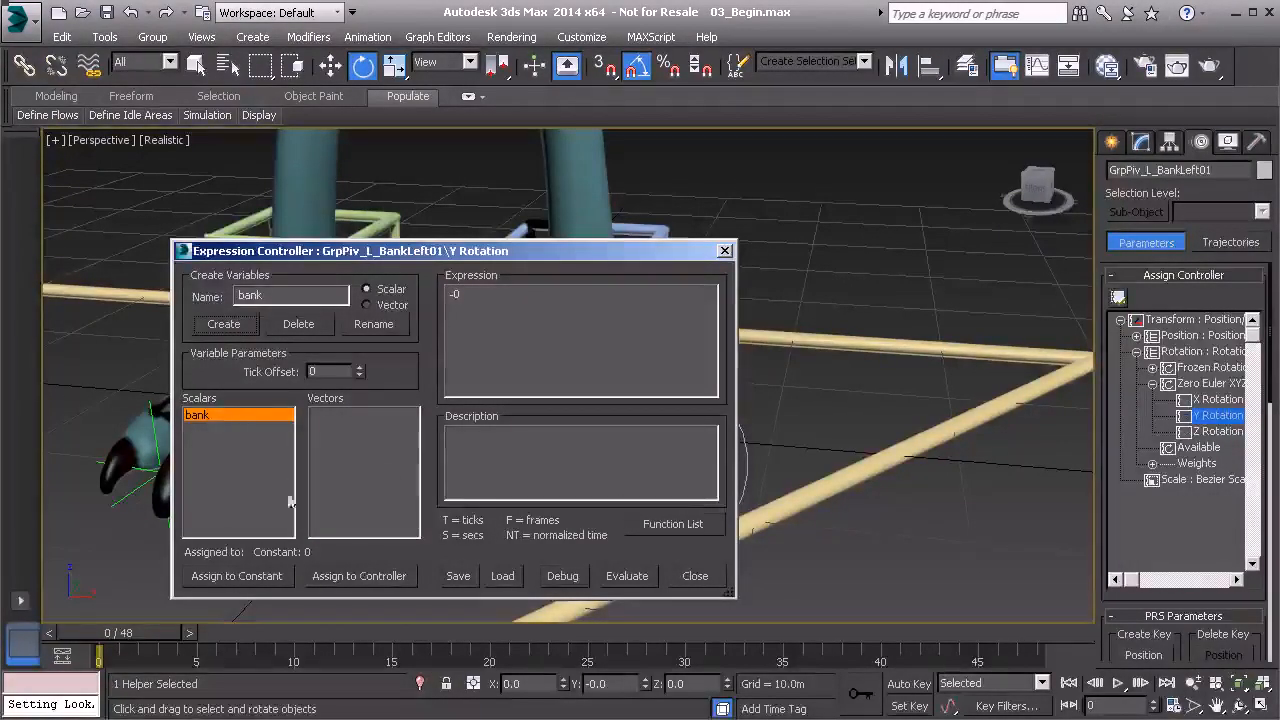
# Assign the bank variable to Anim_L_Leg01's ExtraControls Custom_Attributes Bank track.
pyautogui.click(352, 574)
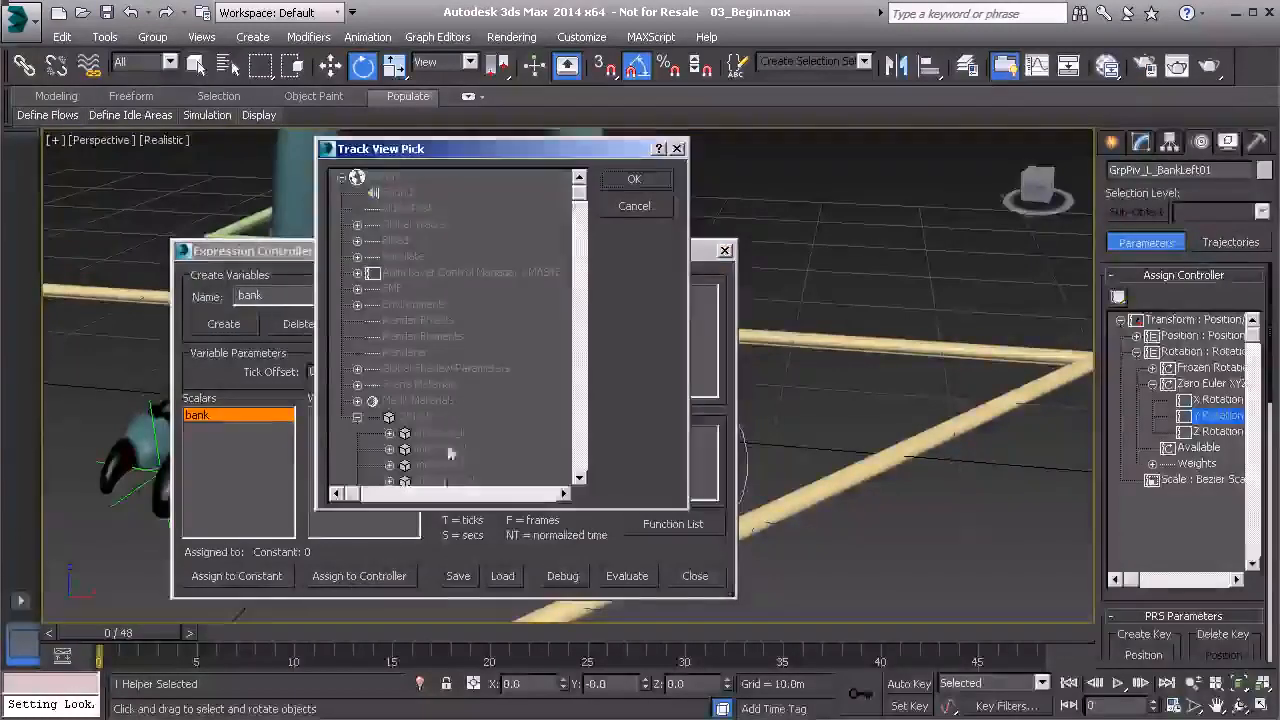
pyautogui.scroll(-2, 420, 330)
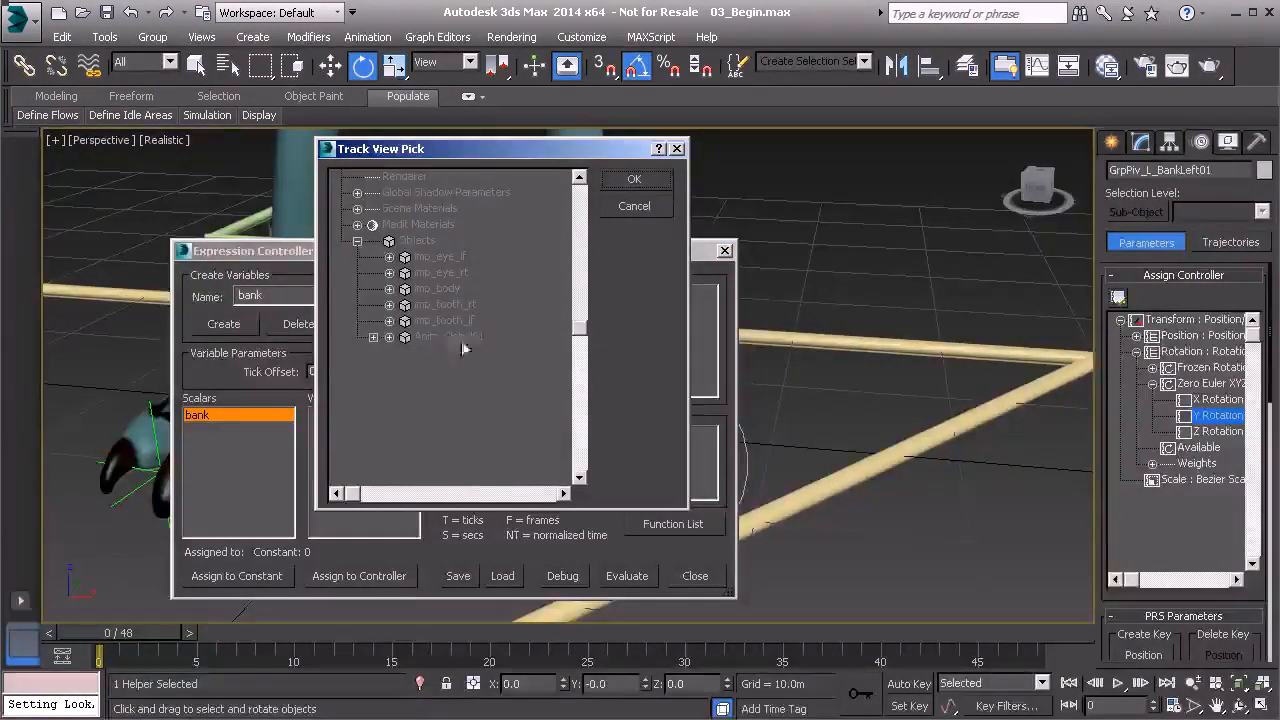
pyautogui.click(373, 340)
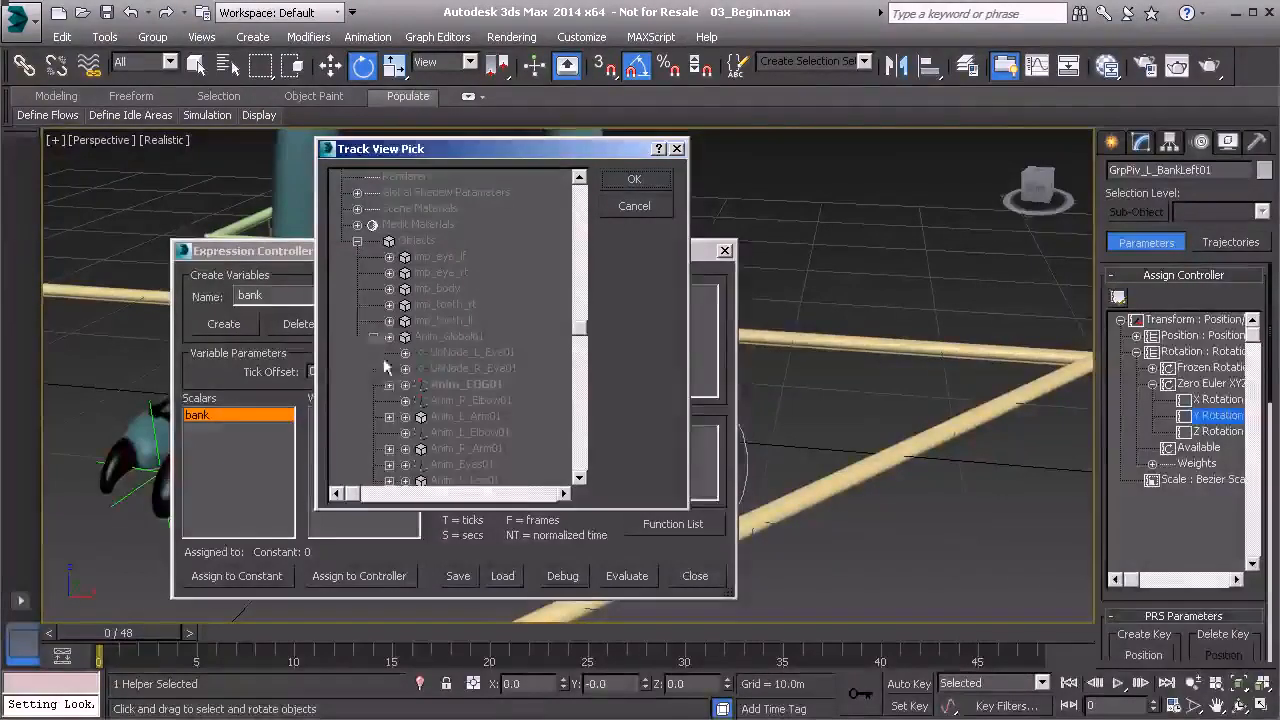
pyautogui.scroll(-2, 430, 302)
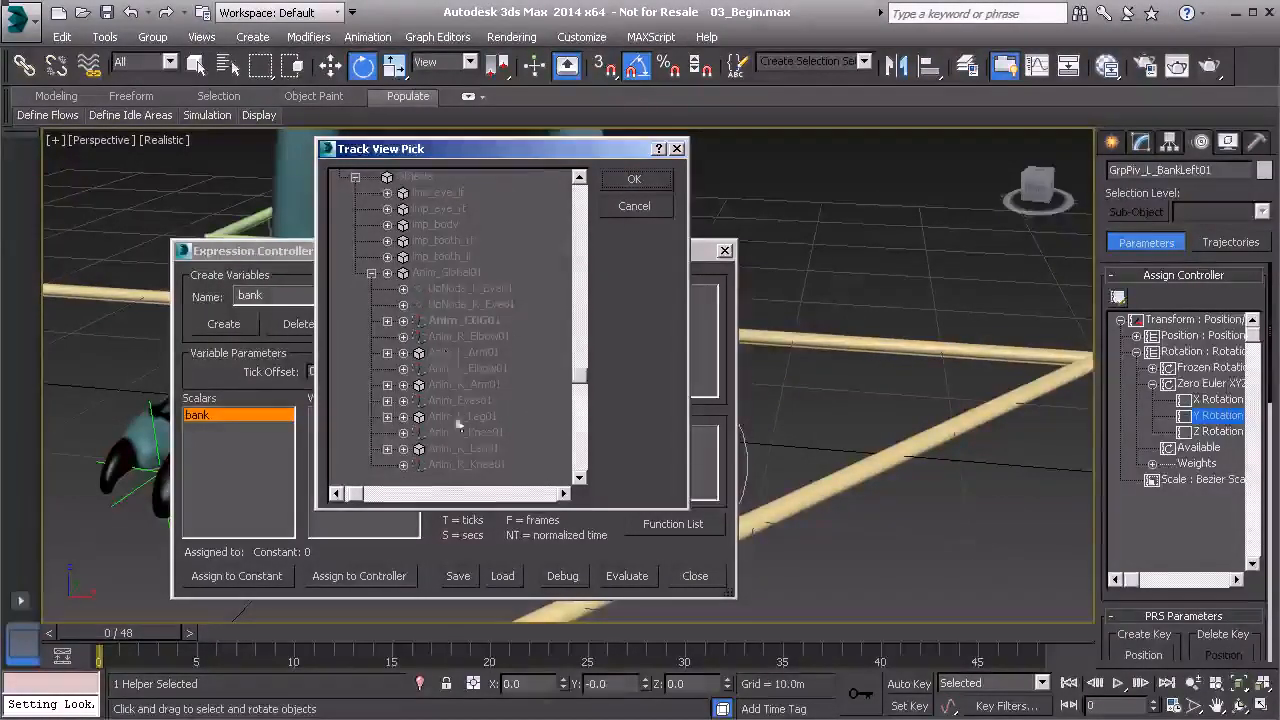
pyautogui.scroll(-1, 440, 392)
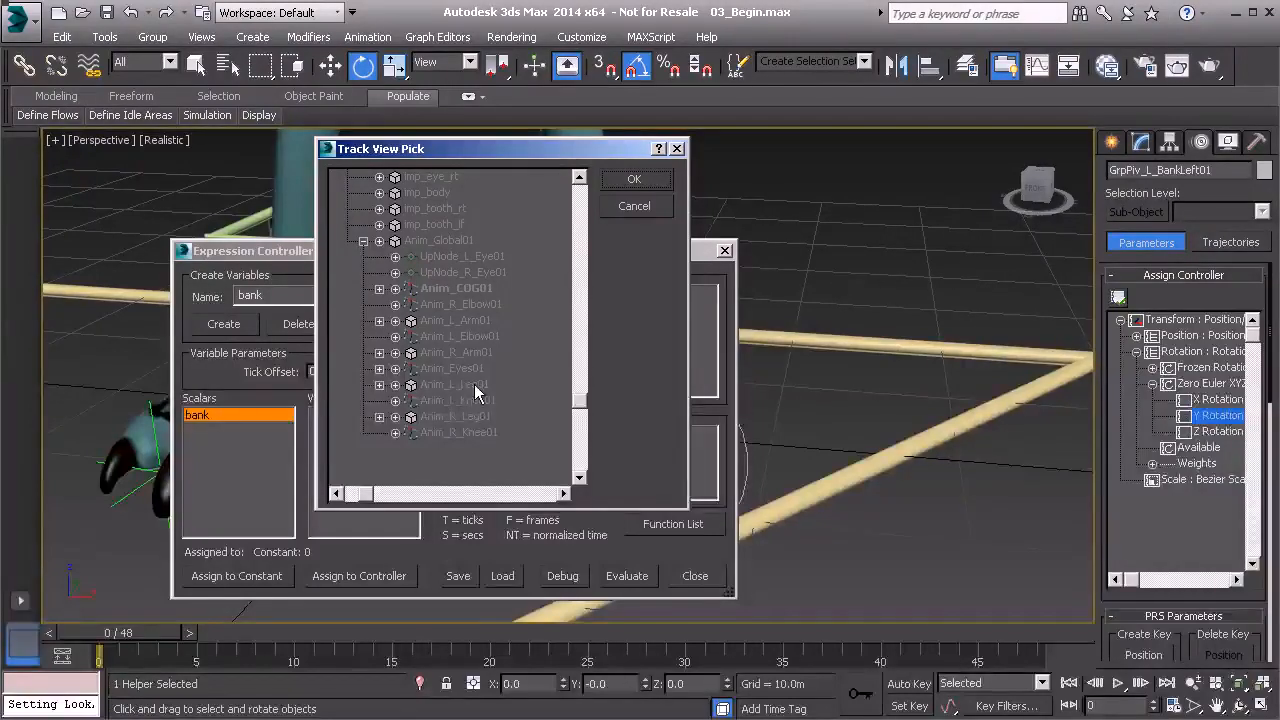
pyautogui.click(394, 386)
pyautogui.scroll(-2, 396, 380)
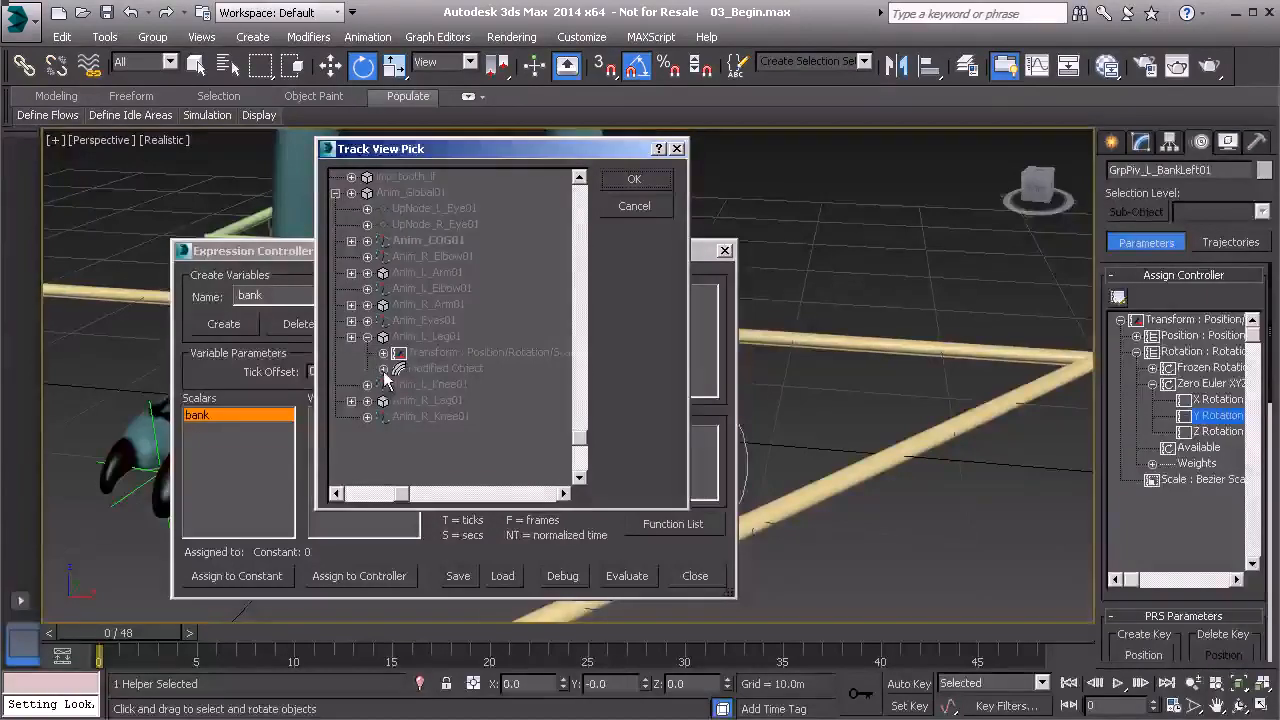
pyautogui.click(384, 369)
pyautogui.click(399, 385)
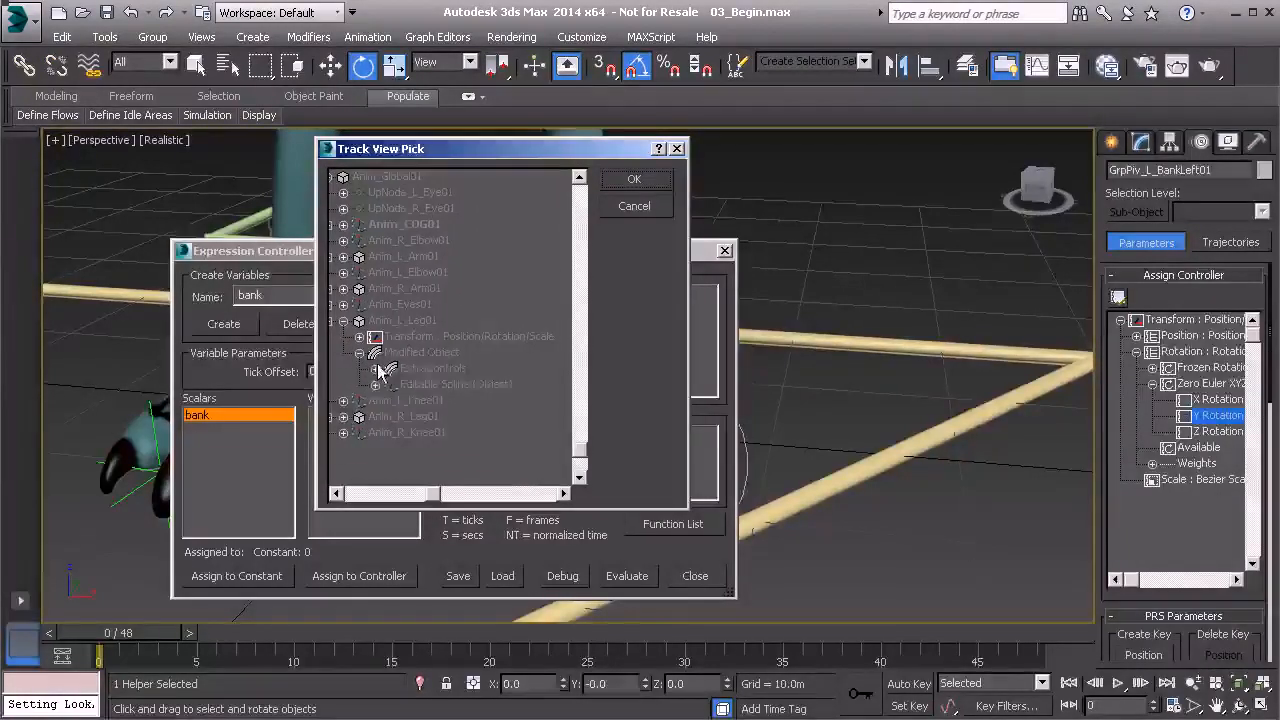
pyautogui.click(390, 385)
pyautogui.click(432, 416)
pyautogui.click(432, 416)
pyautogui.click(634, 179)
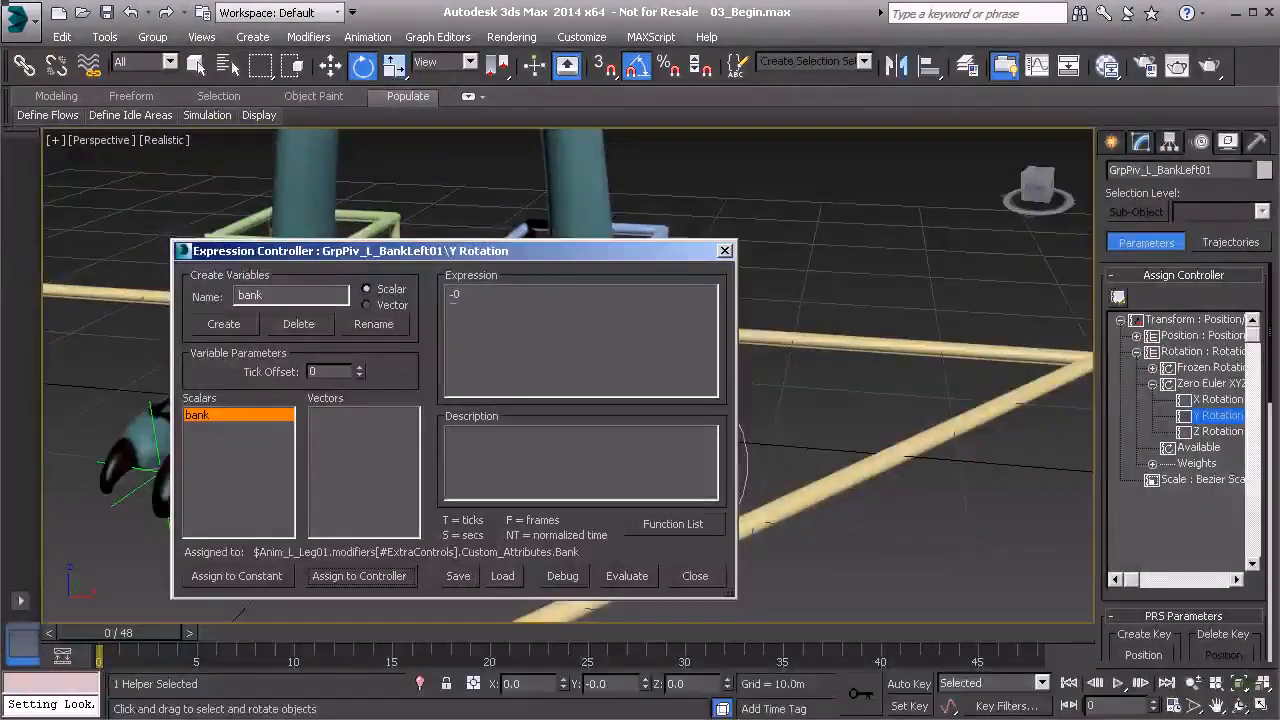
# Read the if(c,t,f) entry in the expression Function List, then close the list.
pyautogui.click(668, 524)
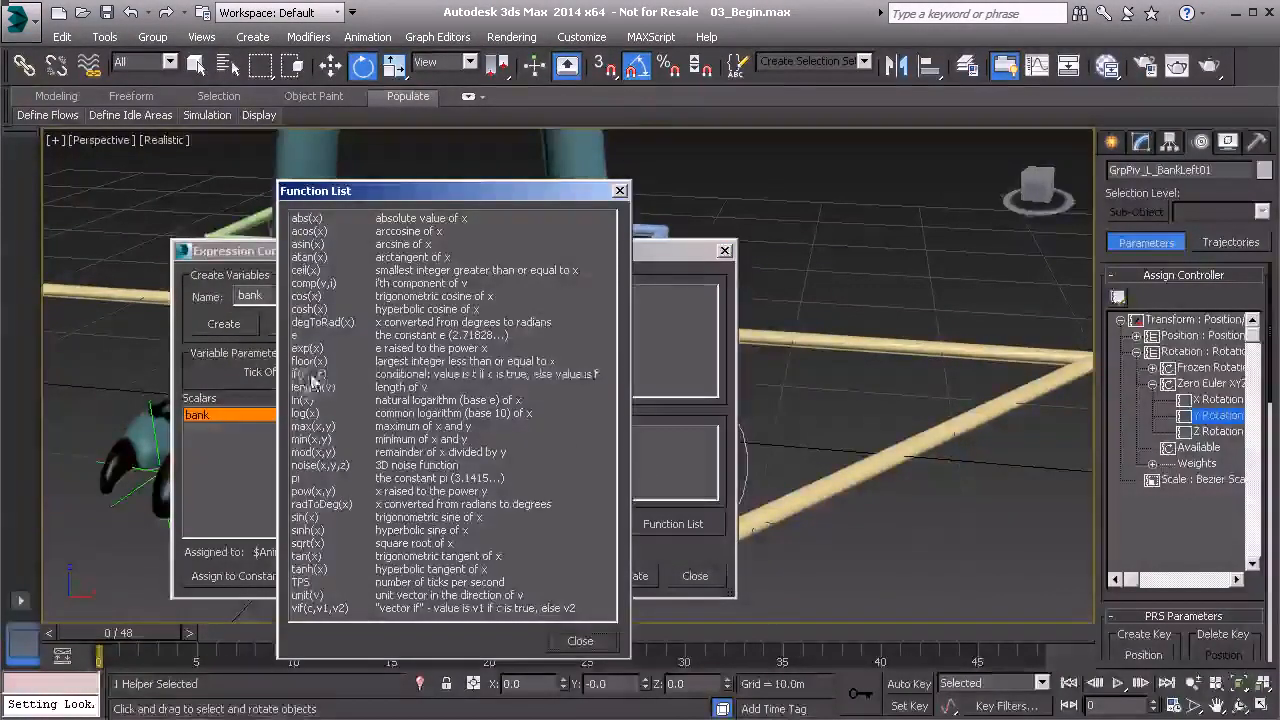
pyautogui.click(400, 377)
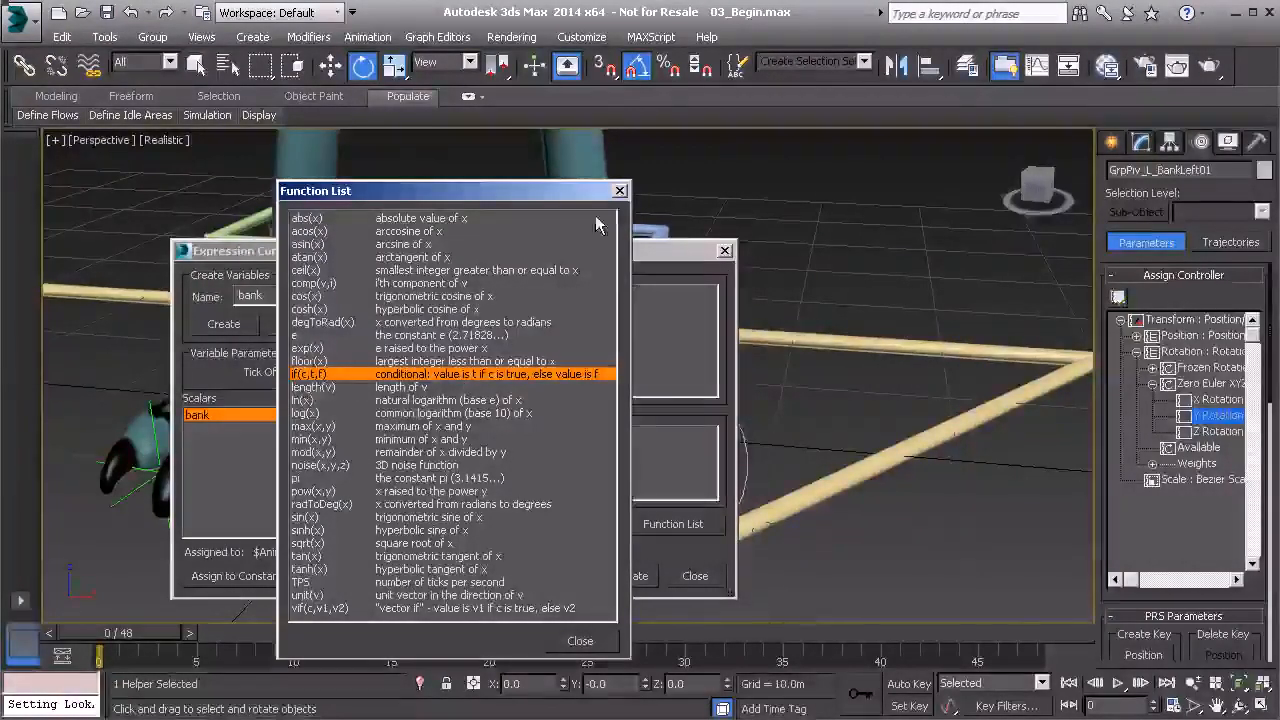
pyautogui.click(620, 191)
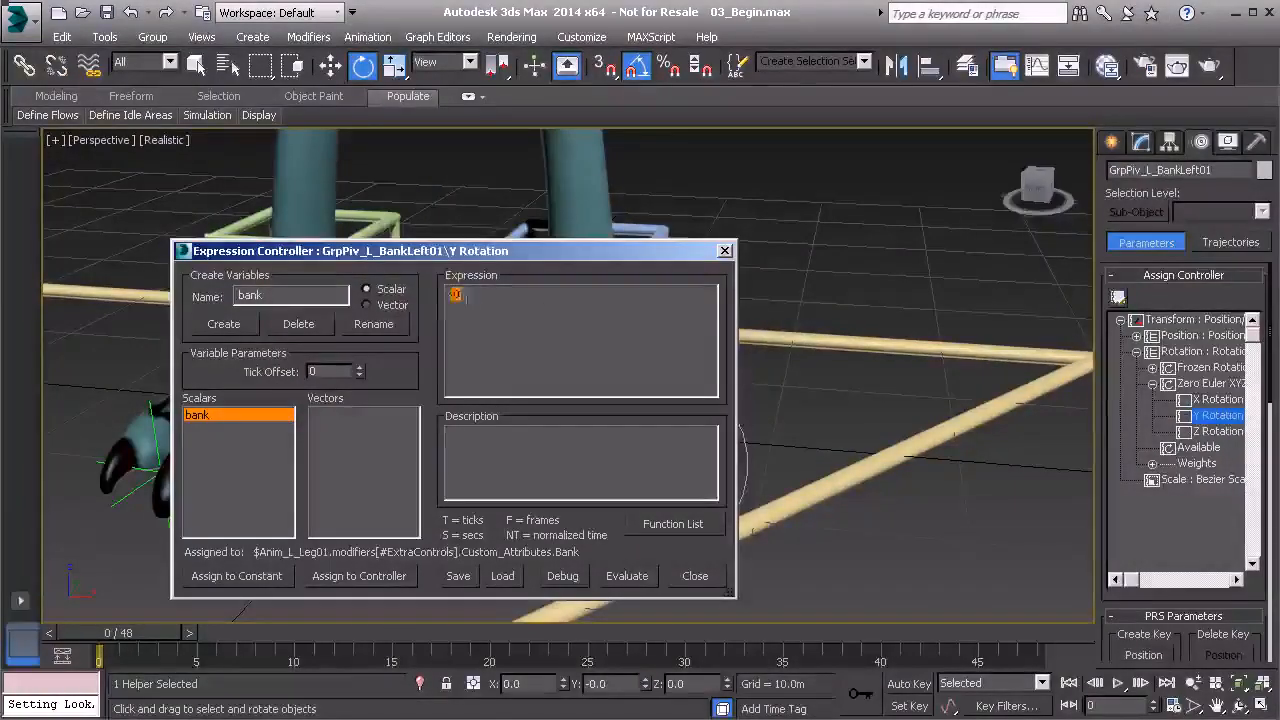
# Enter the Y Rotation expression if(bank>0, bank, 0 without its closing parenthesis.
pyautogui.write('if(')
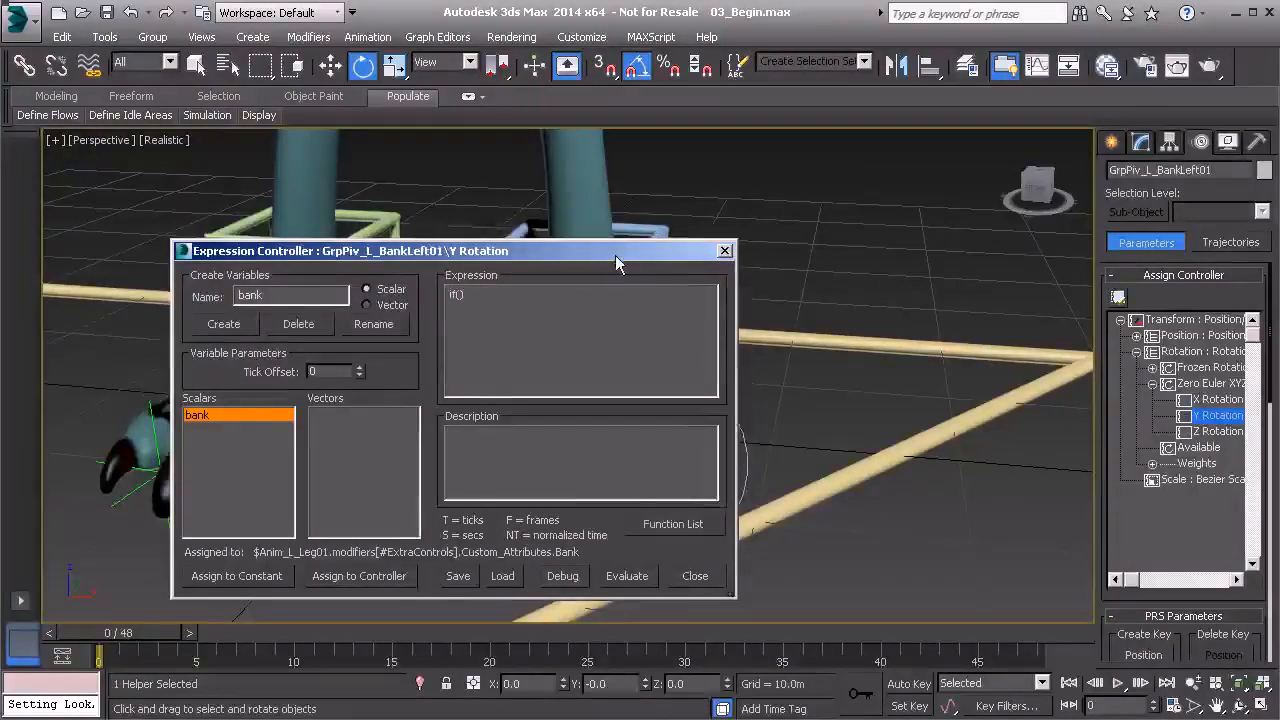
pyautogui.moveTo(618, 251); pyautogui.dragTo(498, 228)
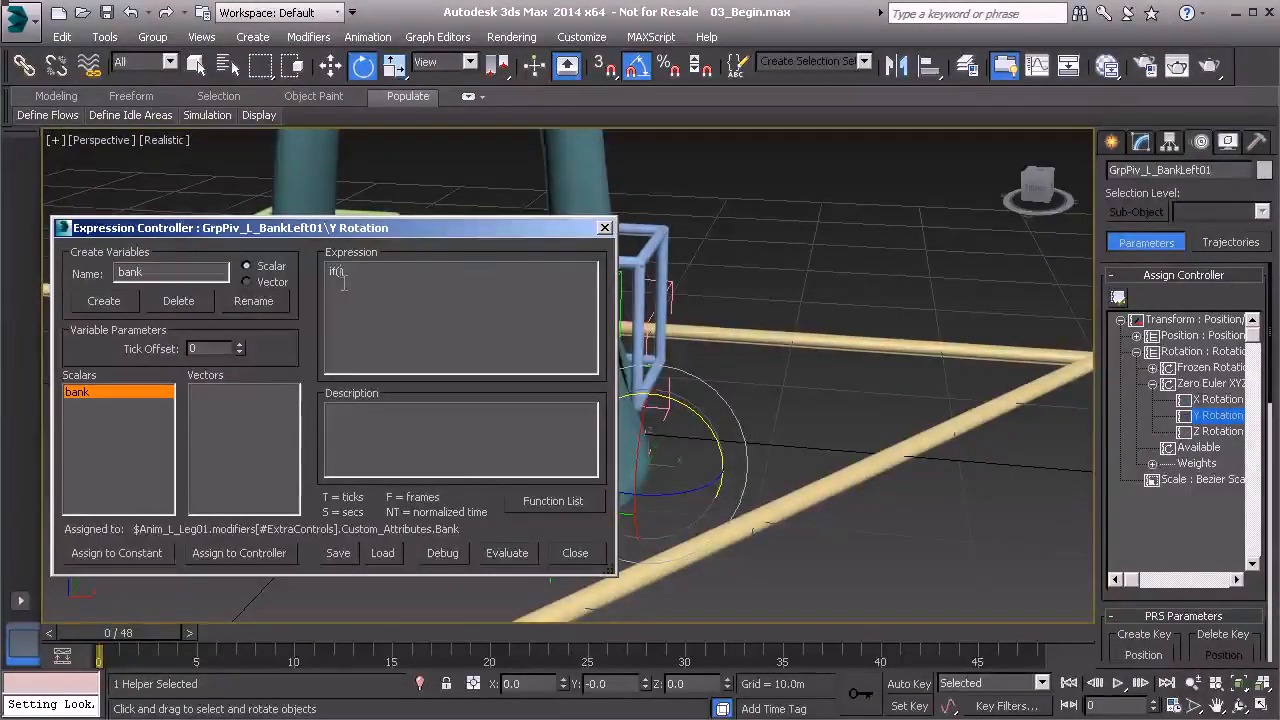
pyautogui.write('bank>')
pyautogui.write(', ')
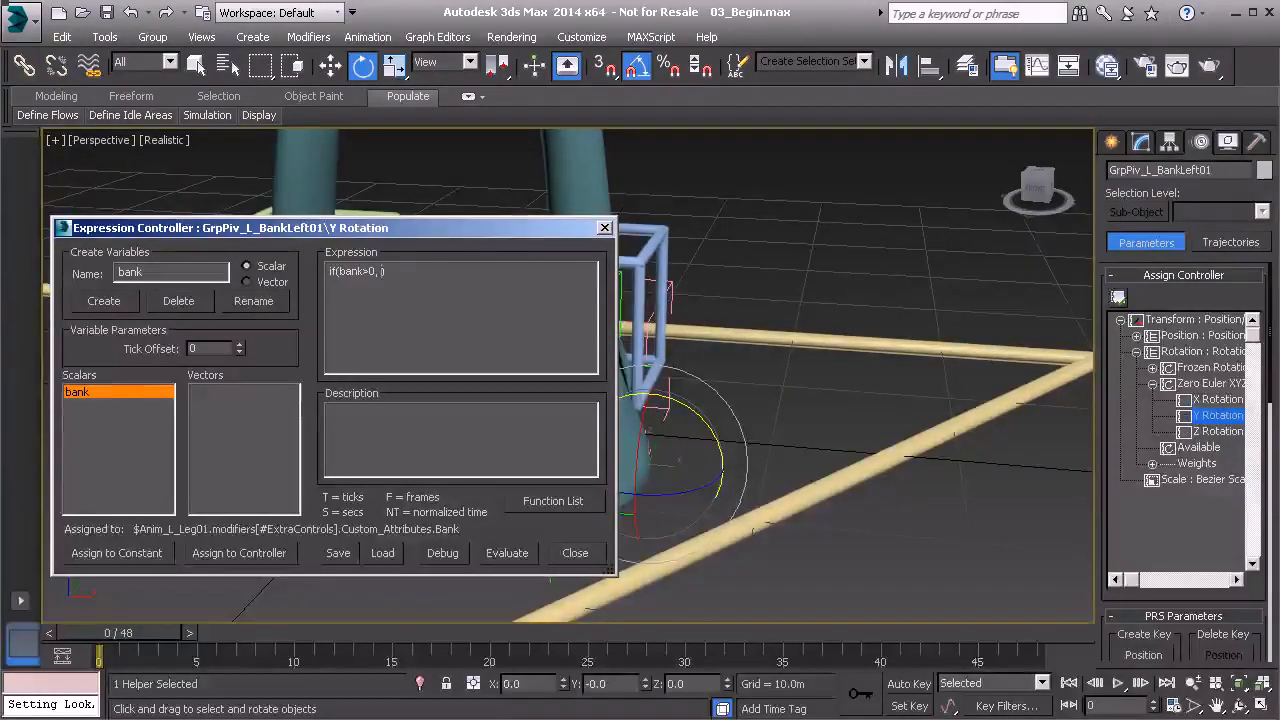
pyautogui.write('bank,')
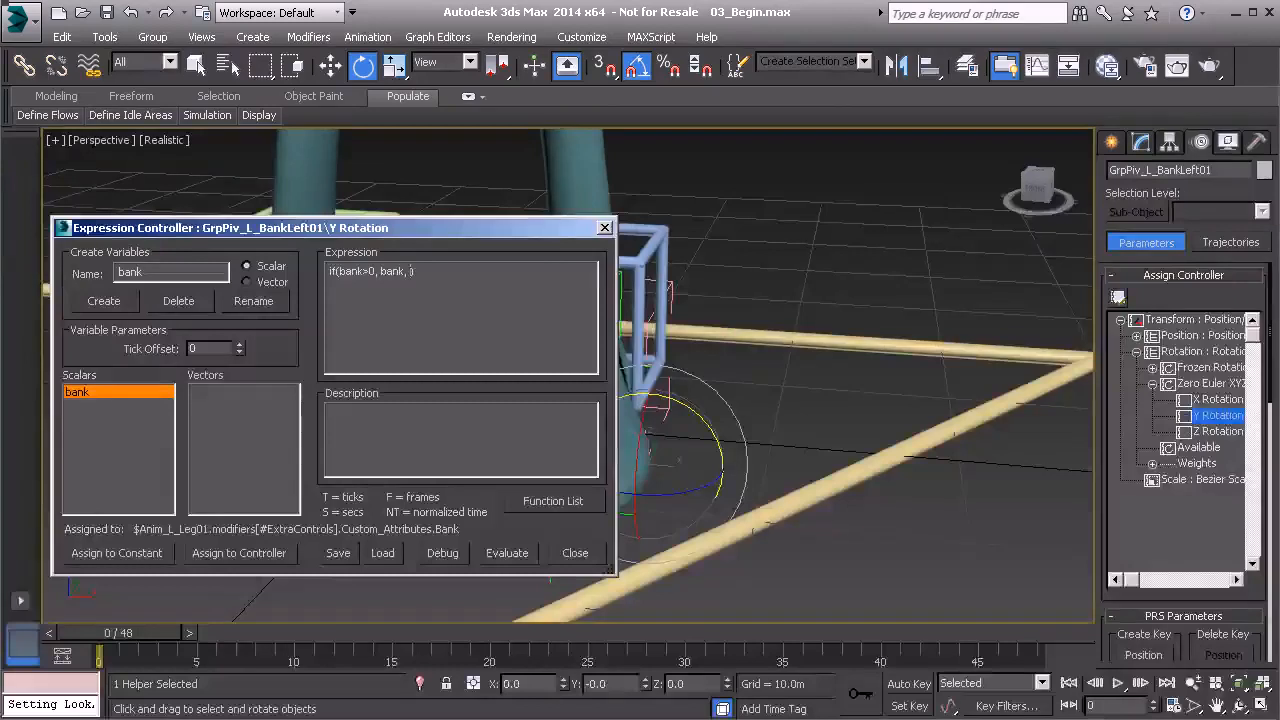
pyautogui.write('0')
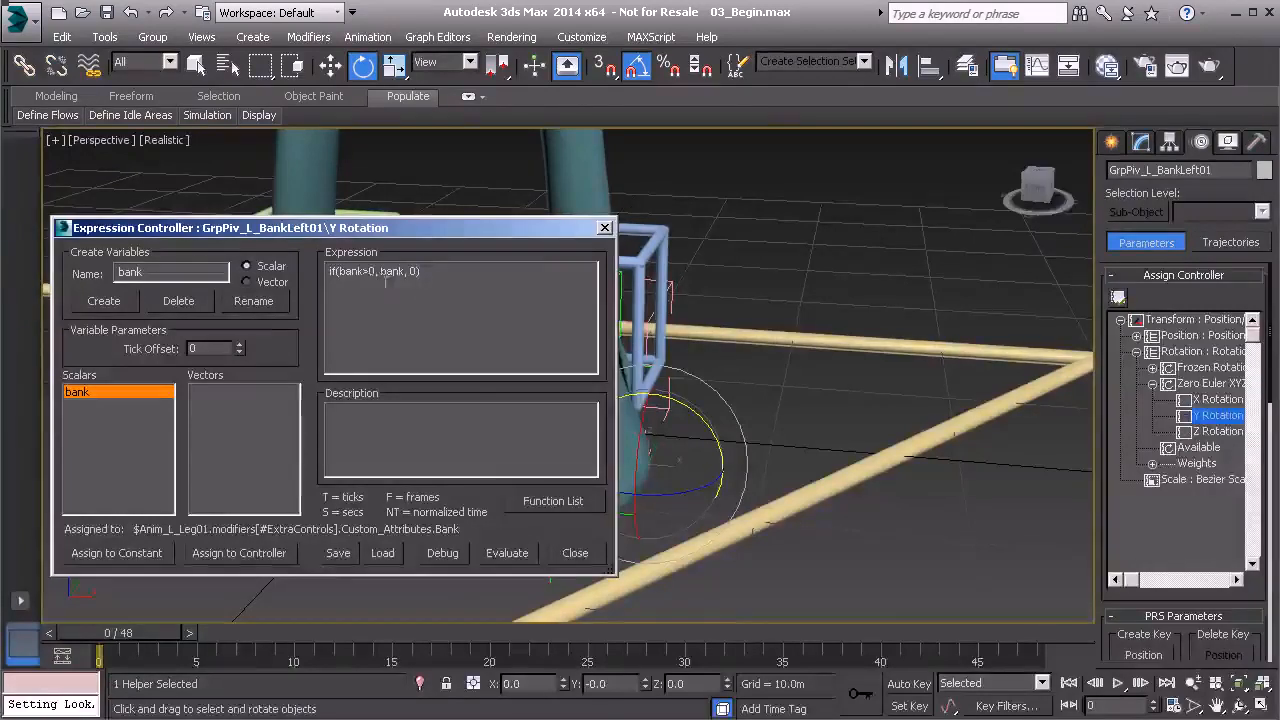
pyautogui.write('0)')
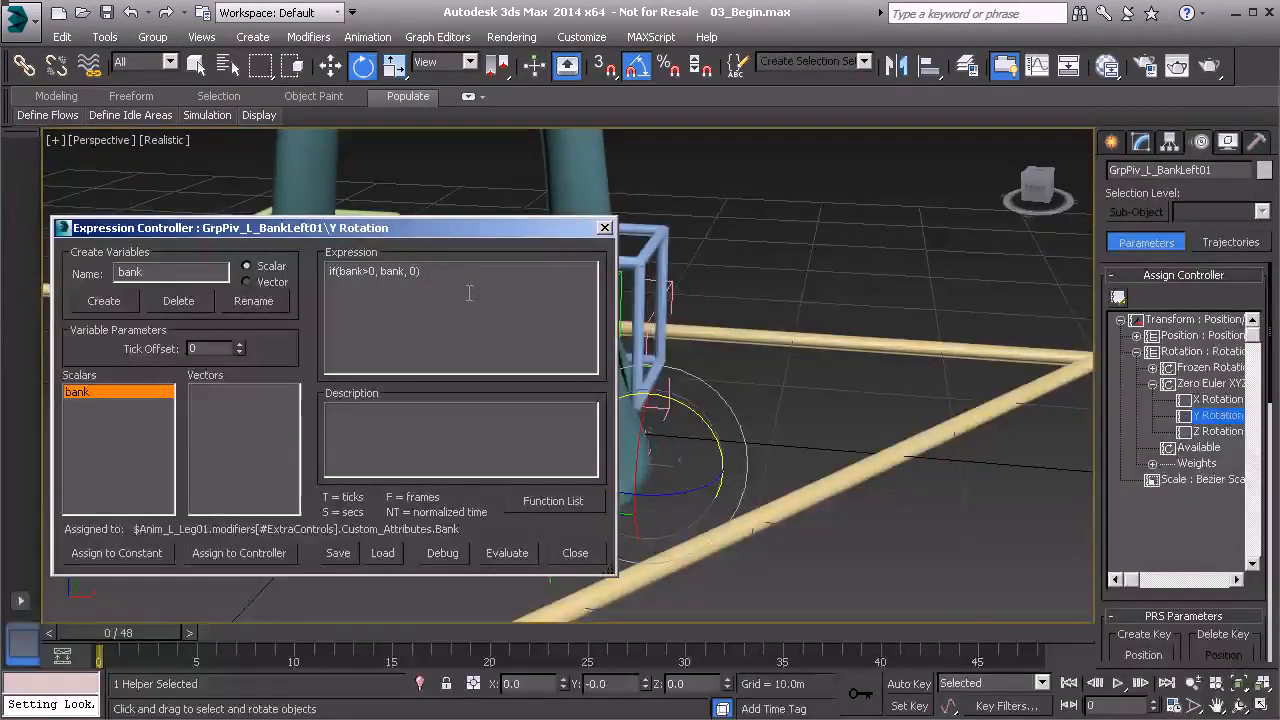
pyautogui.press('BackSpace')
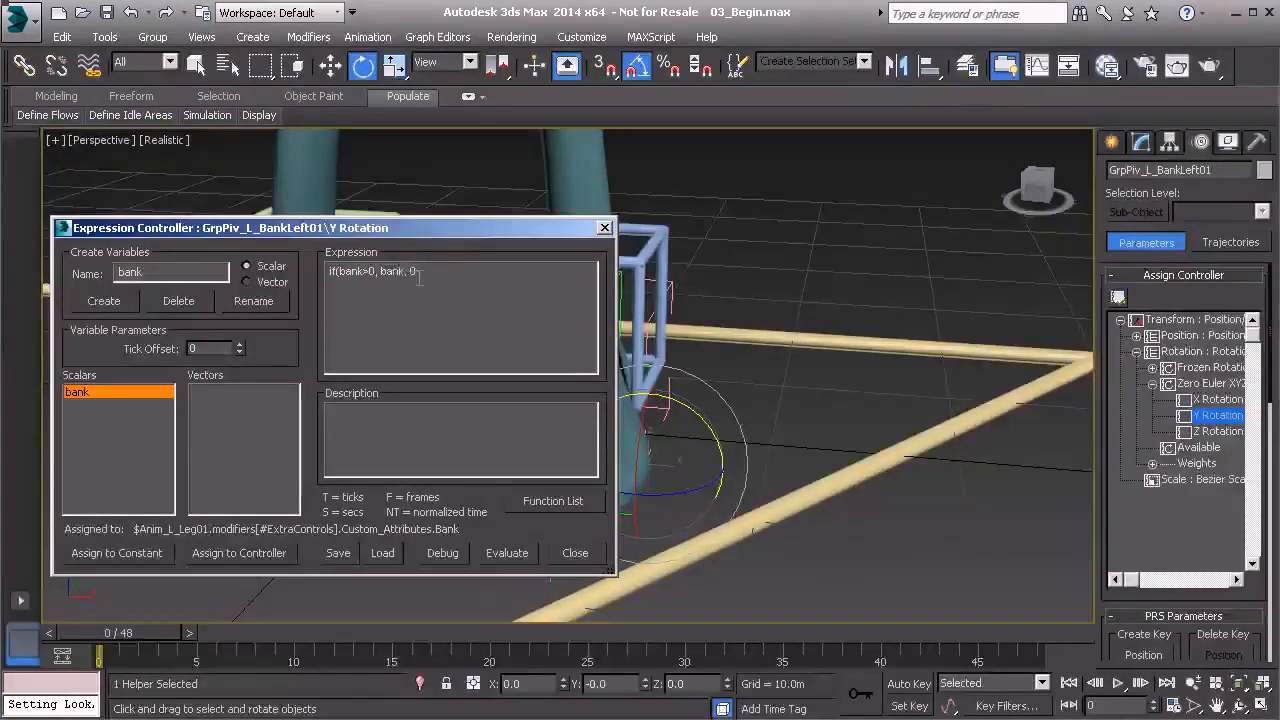
# Debug the expression, dismiss the parsing error, and add the missing closing parenthesis.
pyautogui.click(441, 553)
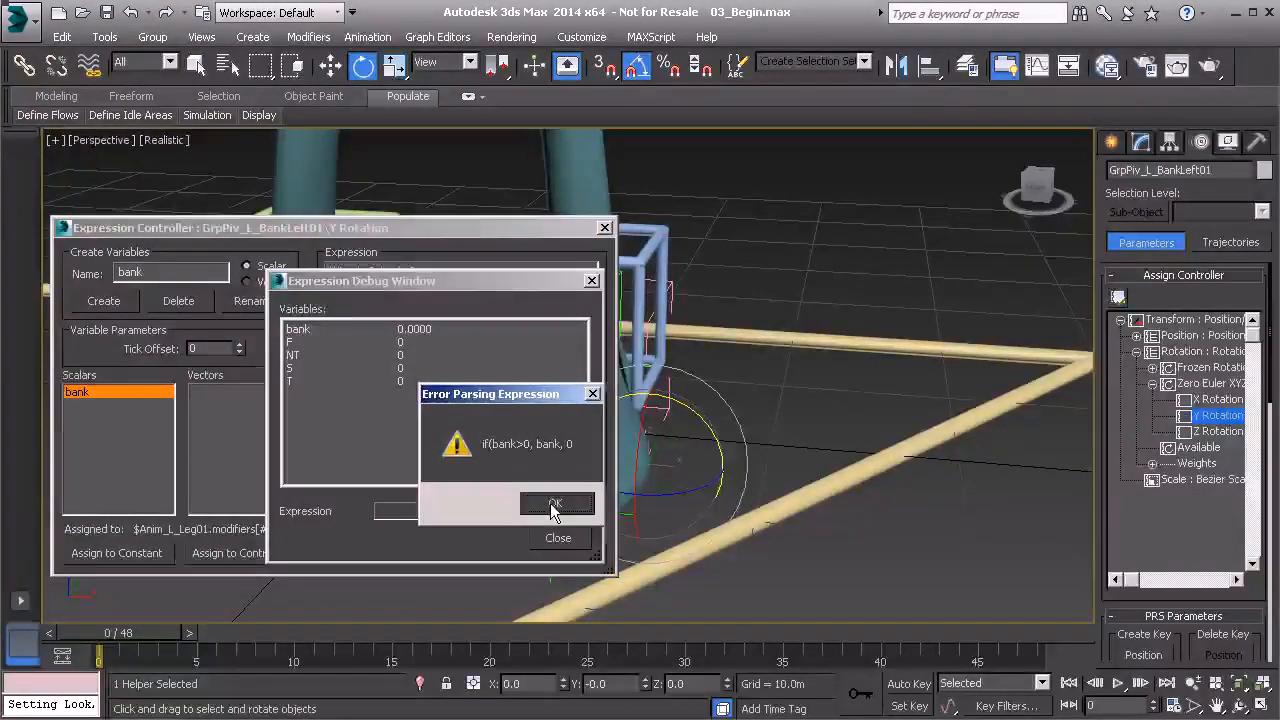
pyautogui.click(555, 505)
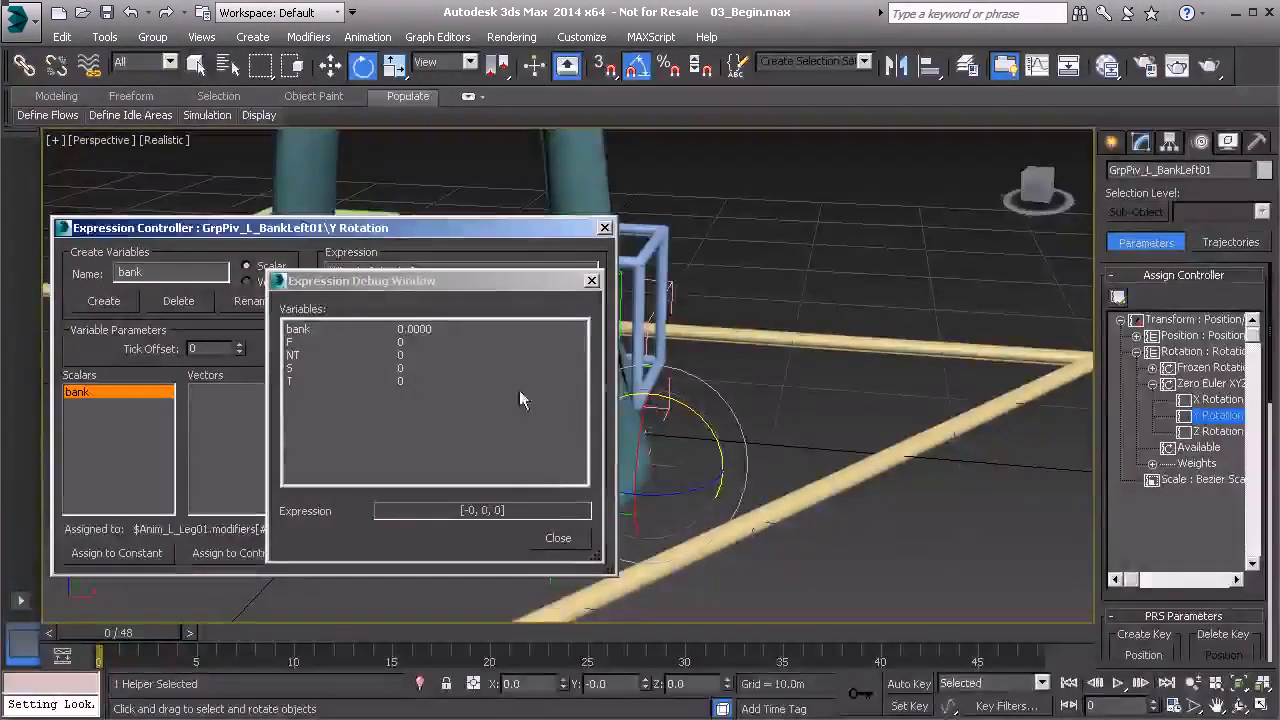
pyautogui.click(592, 281)
pyautogui.click(447, 290)
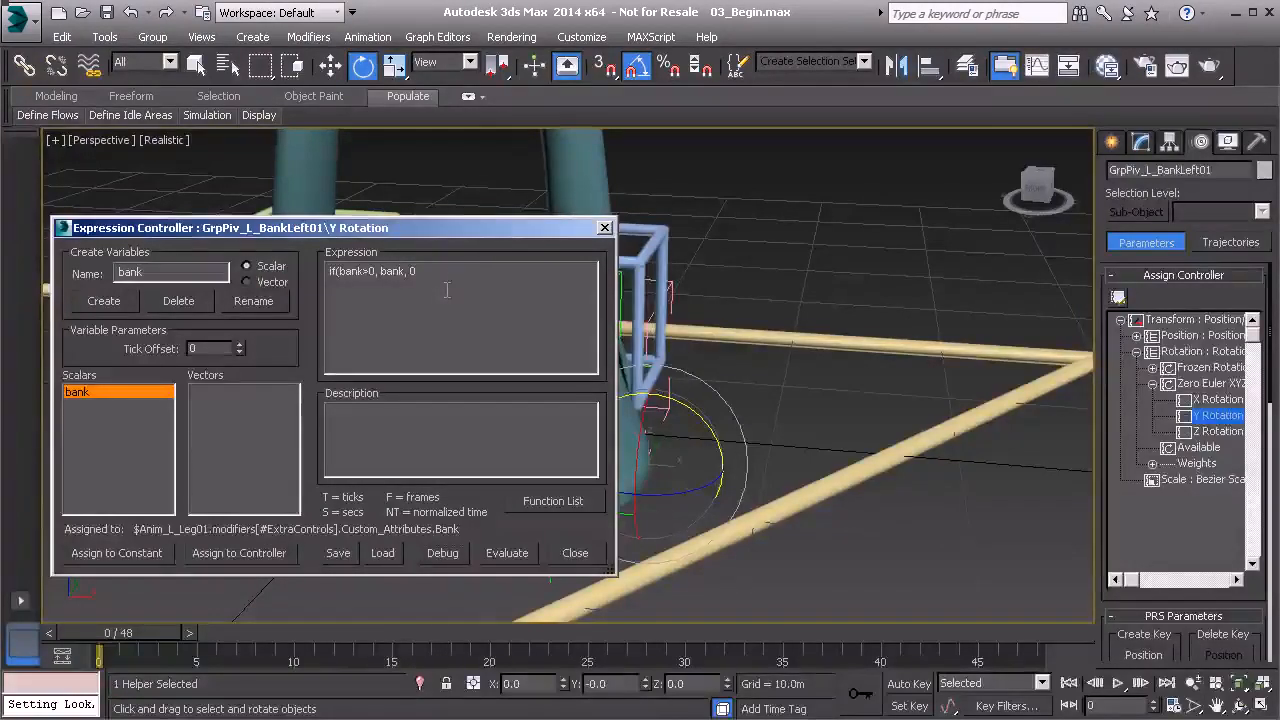
pyautogui.write(')')
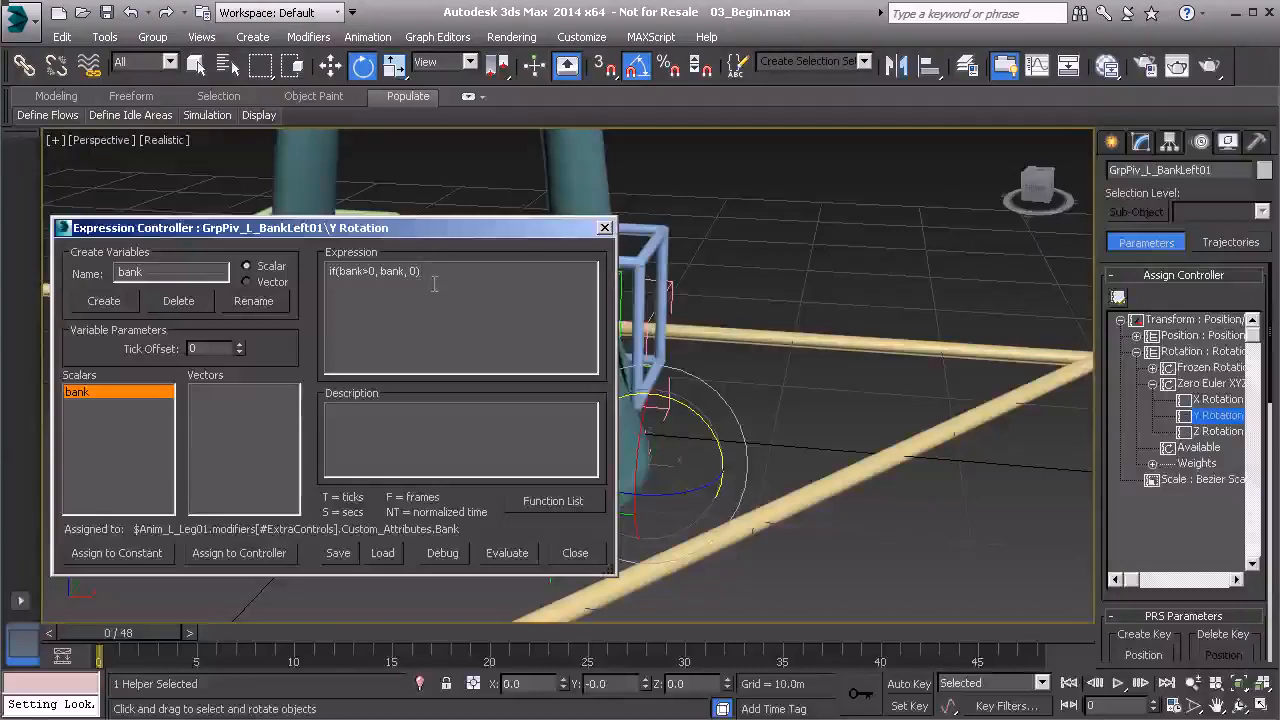
# Re-debug and evaluate the corrected if(bank>0, bank, 0) expression, then close the editor.
pyautogui.click(443, 553)
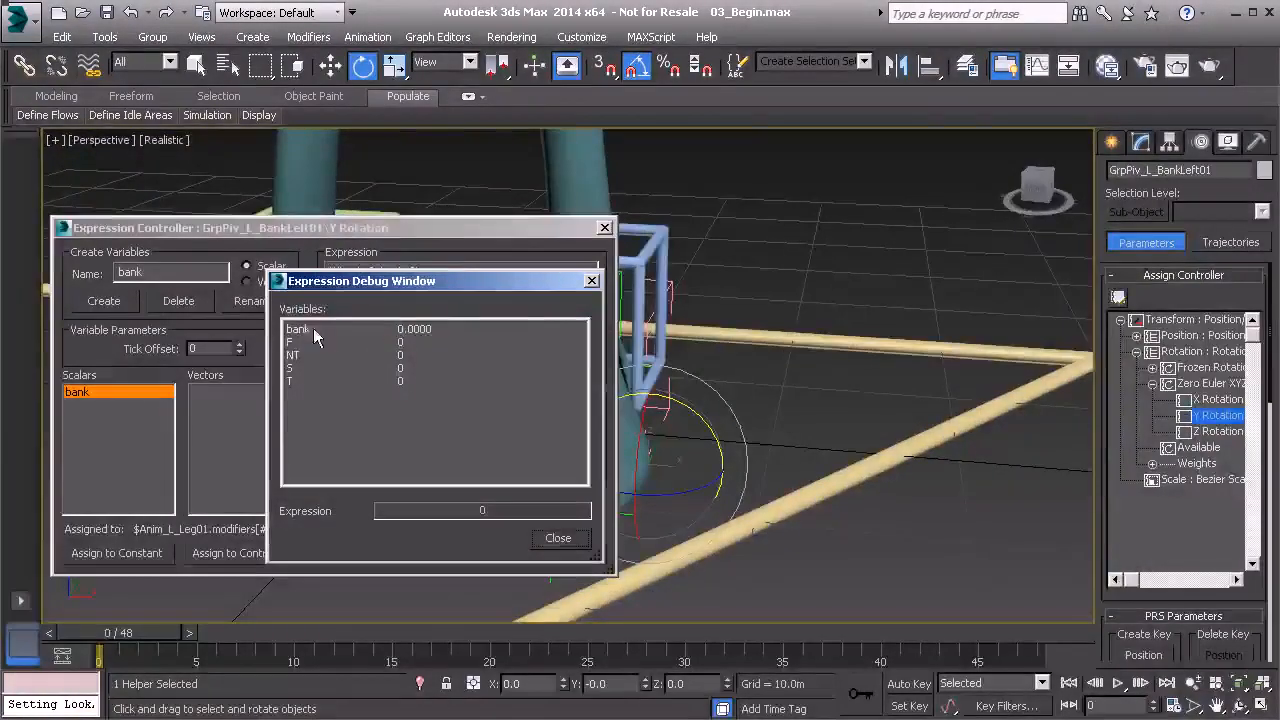
pyautogui.click(591, 282)
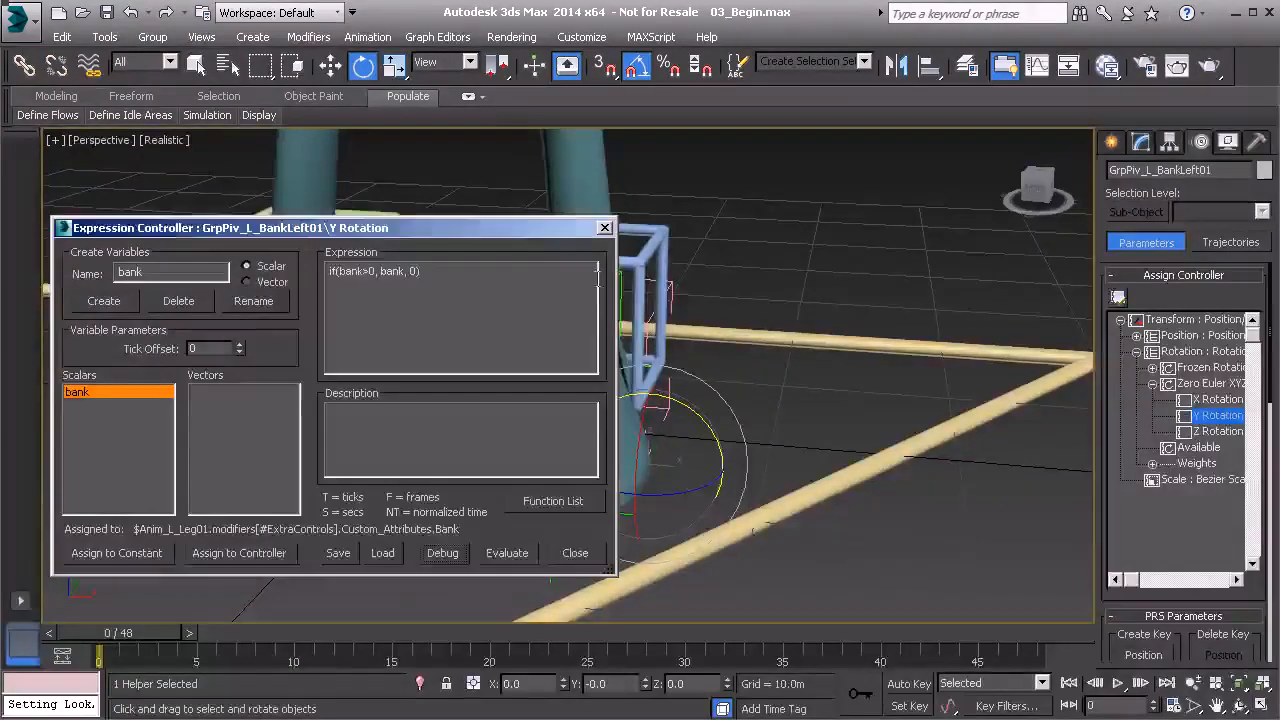
pyautogui.click(498, 556)
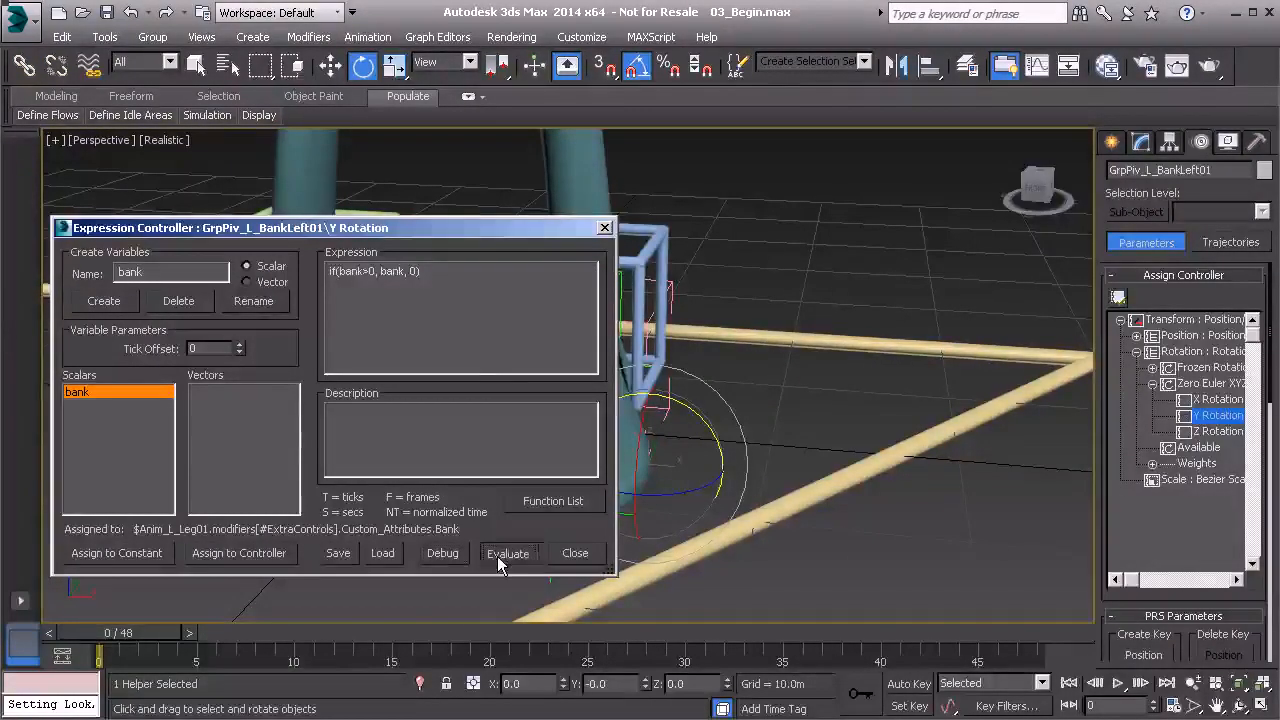
pyautogui.click(604, 229)
# Drag Anim_L_Leg01's bank spinner to tilt the foot, reset it to 0.0, then select the bank pivot.
pyautogui.click(658, 237)
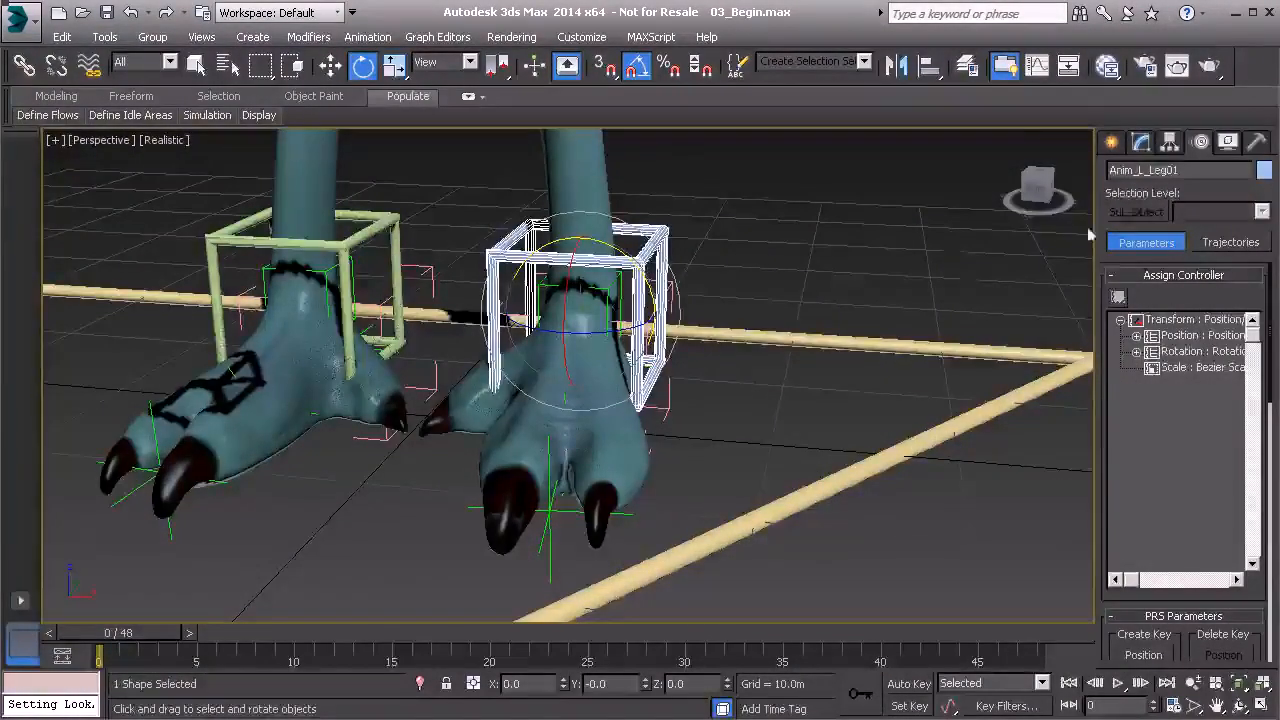
pyautogui.click(1141, 141)
pyautogui.moveTo(1258, 468)
pyautogui.mouseDown()
pyautogui.moveTo(1257, 443)
pyautogui.moveTo(1260, 475)
pyautogui.mouseUp()
pyautogui.rightClick(1255, 462)
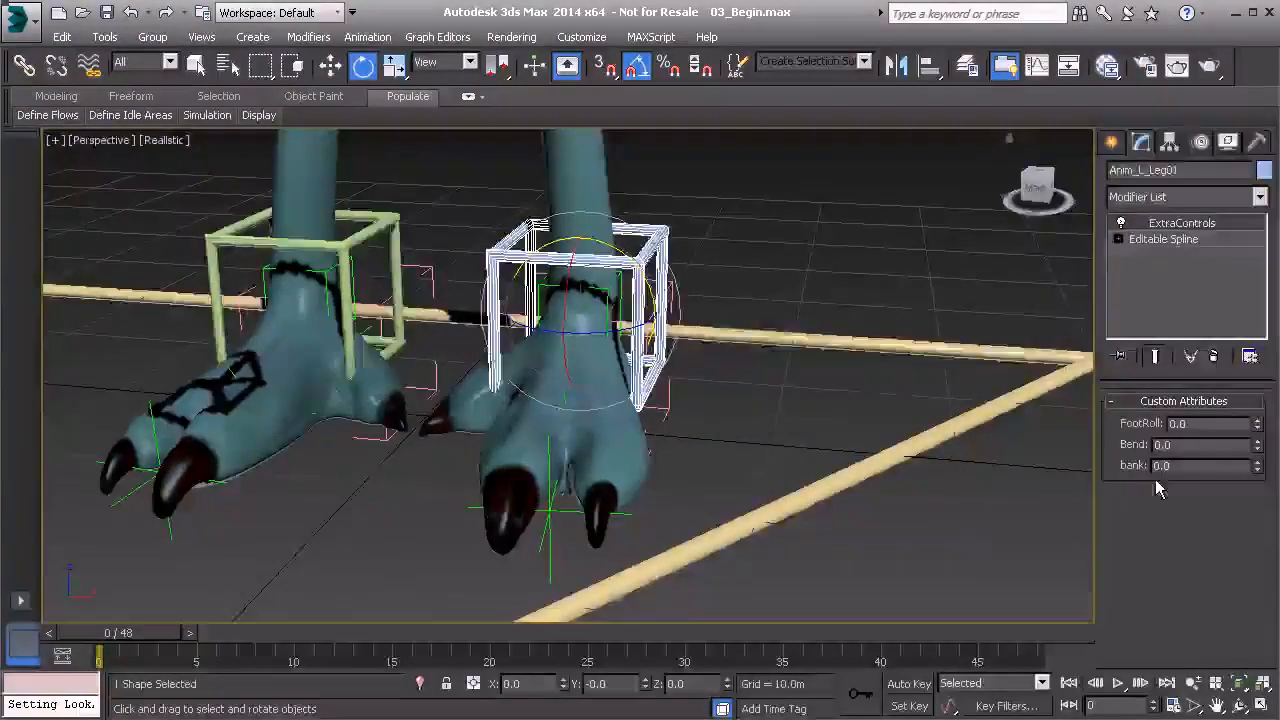
pyautogui.click(668, 405)
# Open the Expression Controller properties of GrpPiv_L_BankLeft01's Y Rotation from the Motion panel.
pyautogui.click(1203, 144)
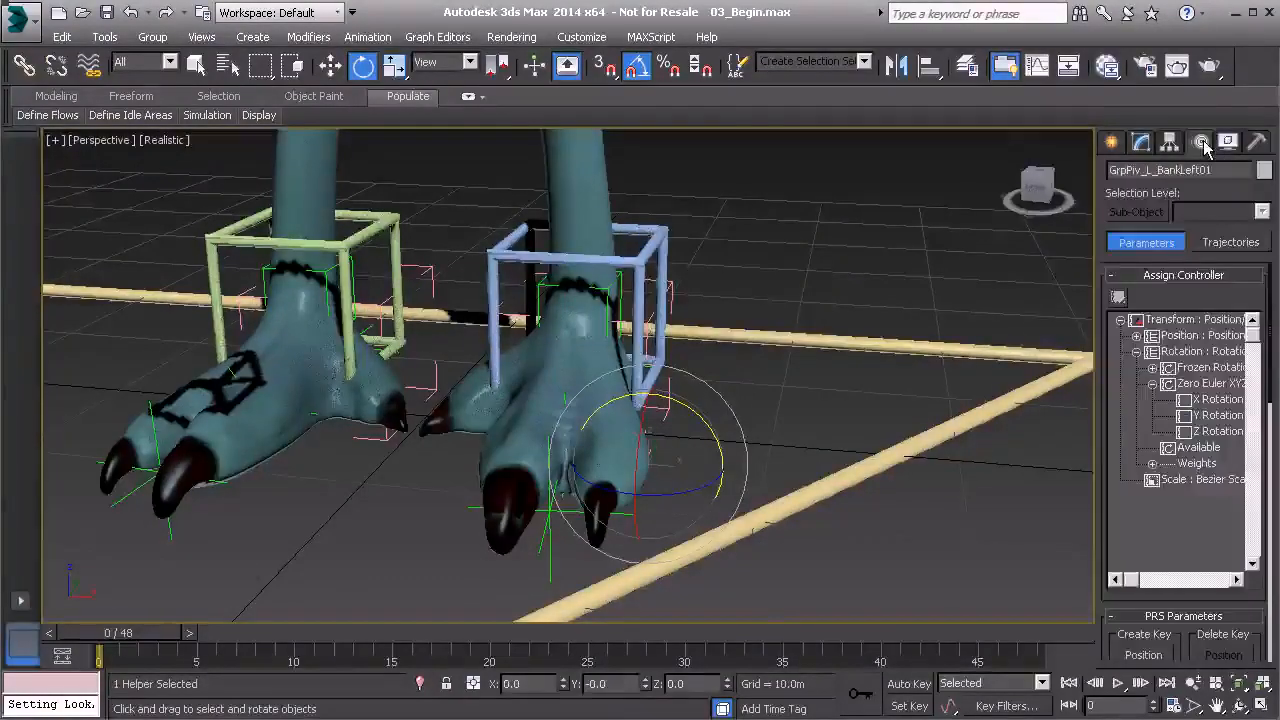
pyautogui.click(1190, 416)
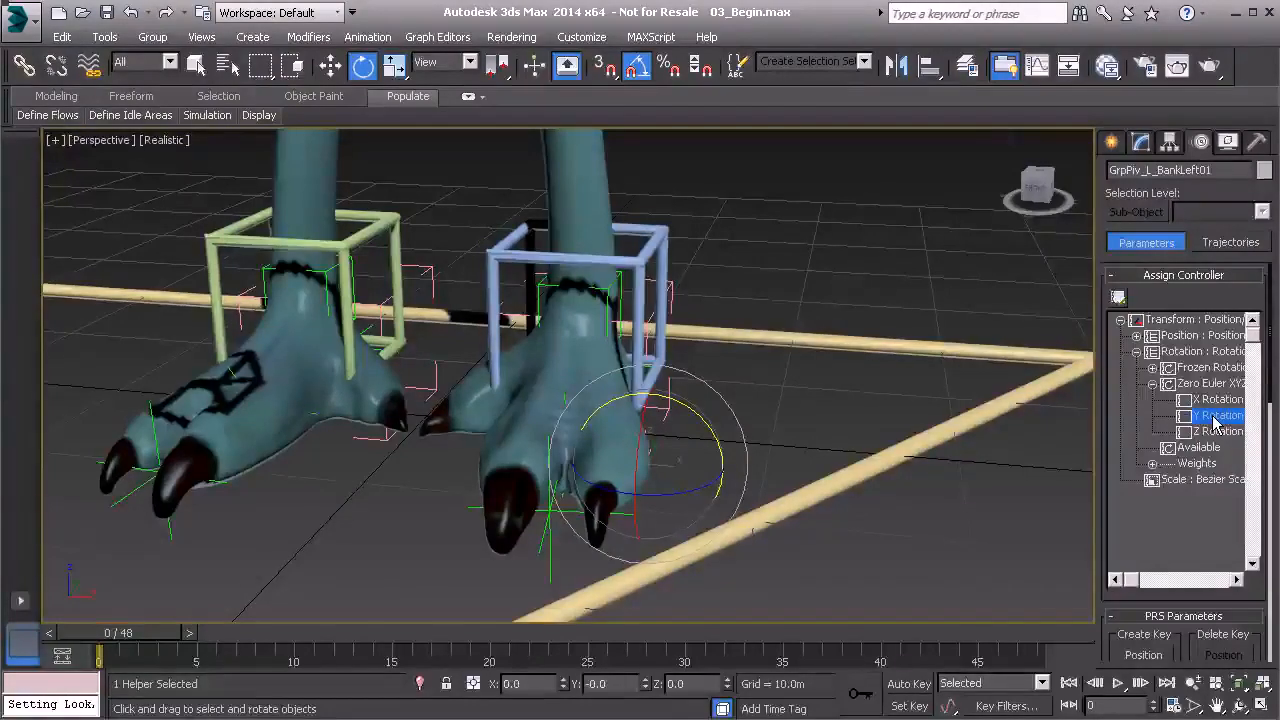
pyautogui.rightClick(1213, 420)
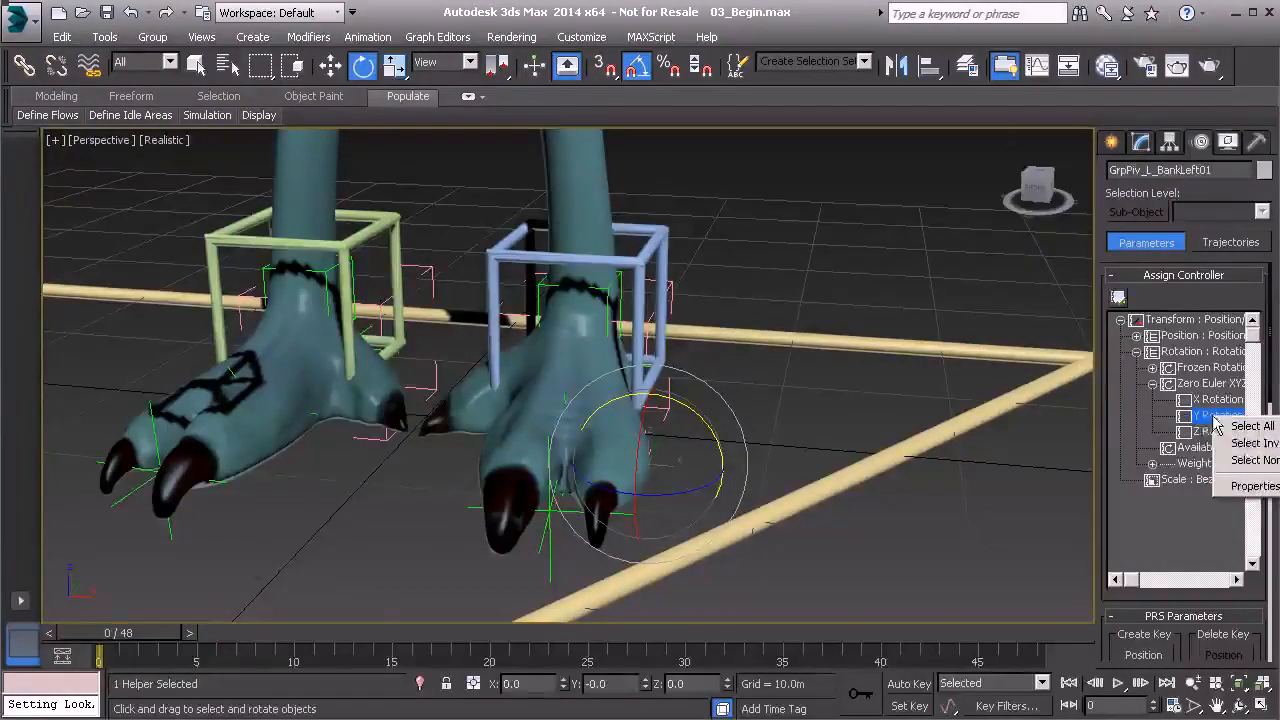
pyautogui.click(1252, 488)
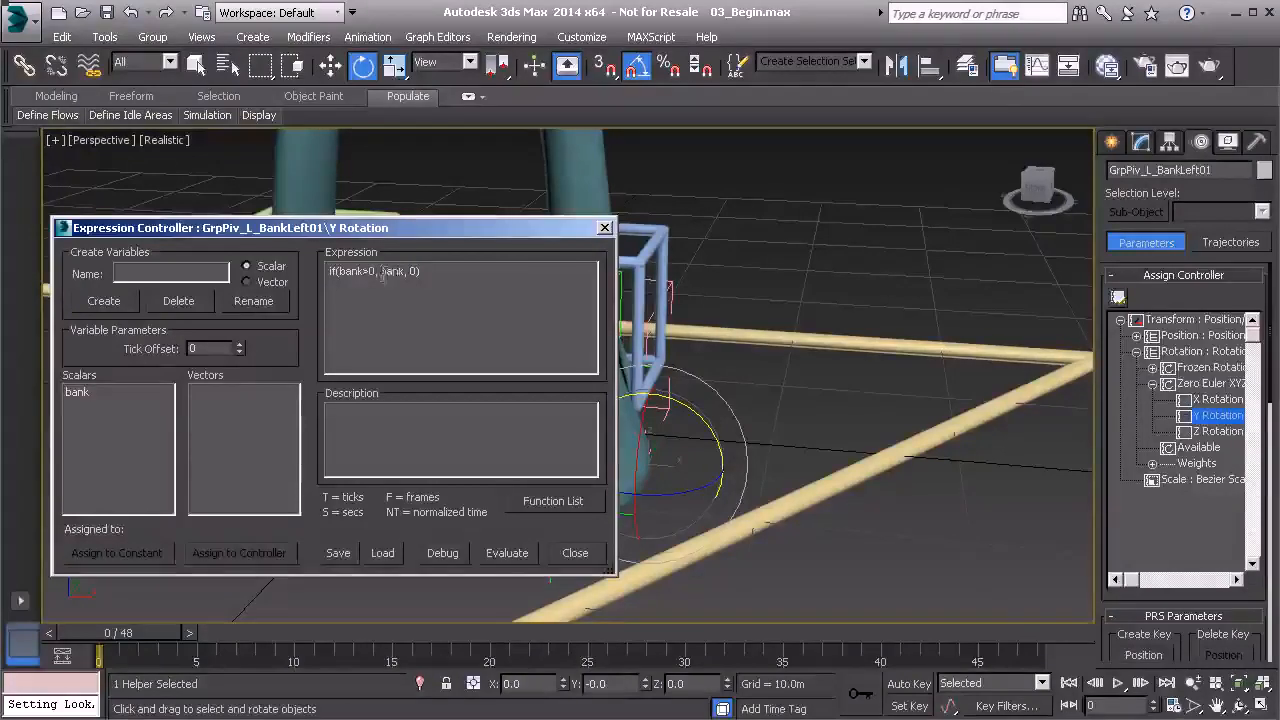
# Wrap the second bank in degToRad so the expression reads if(bank>0, degToRad(bank), 0), then evaluate.
pyautogui.click(553, 501)
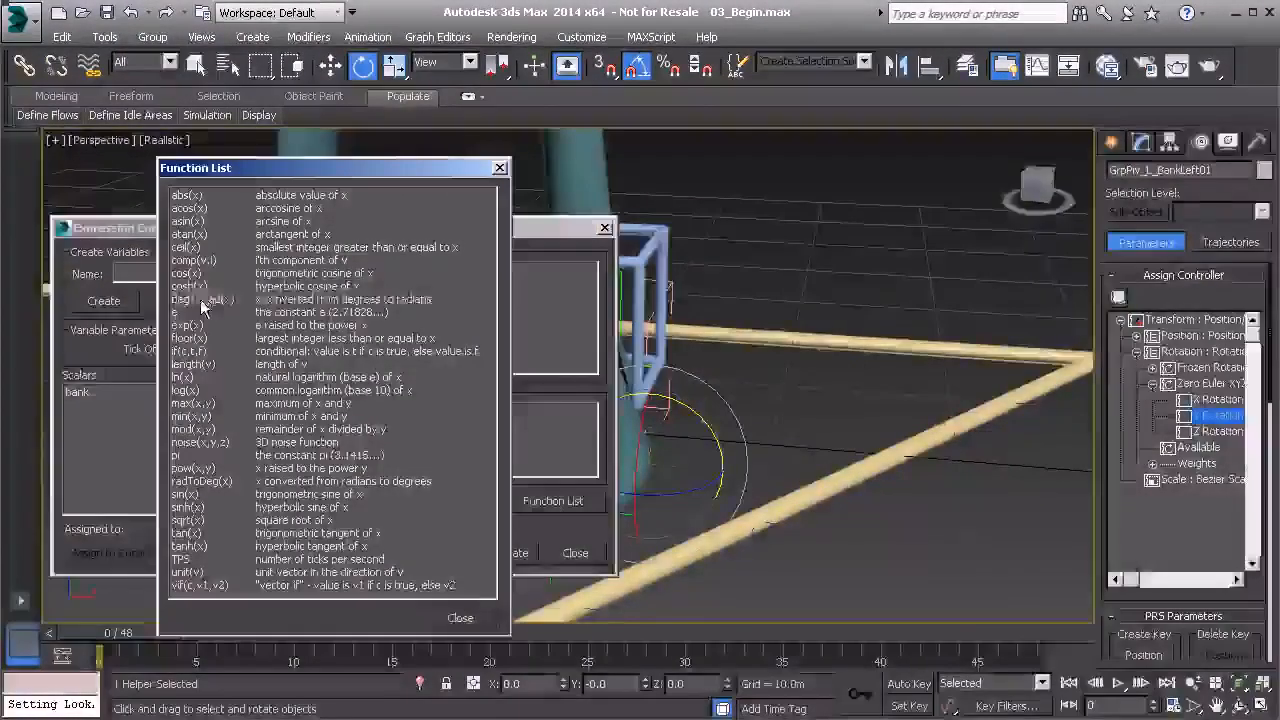
pyautogui.click(205, 299)
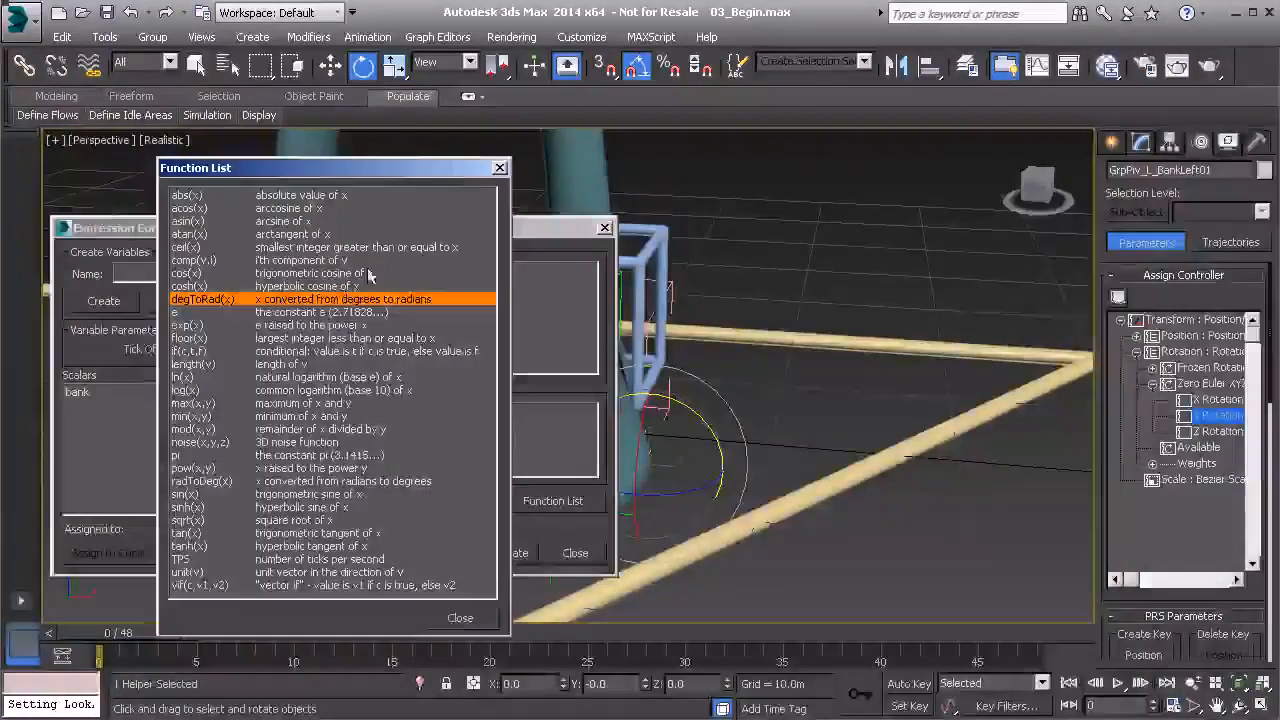
pyautogui.click(499, 167)
pyautogui.click(382, 271)
pyautogui.write('(bank>0, bank), 0')
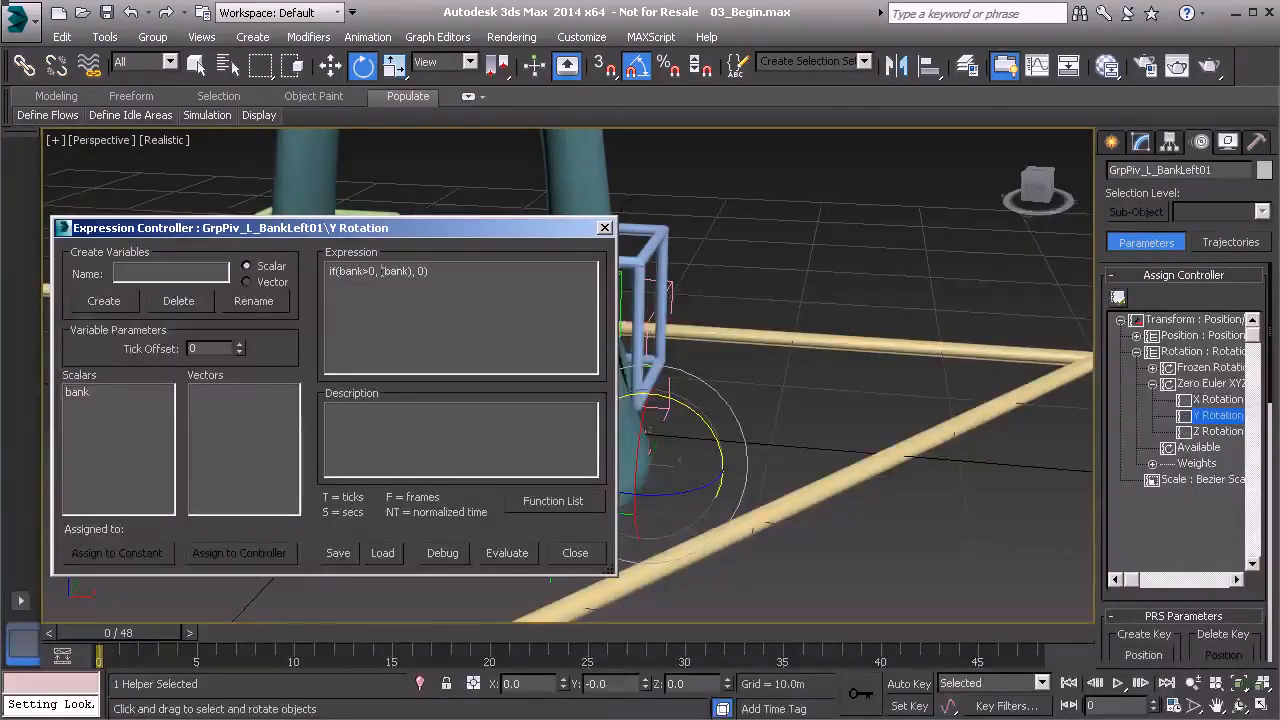
pyautogui.write('degT')
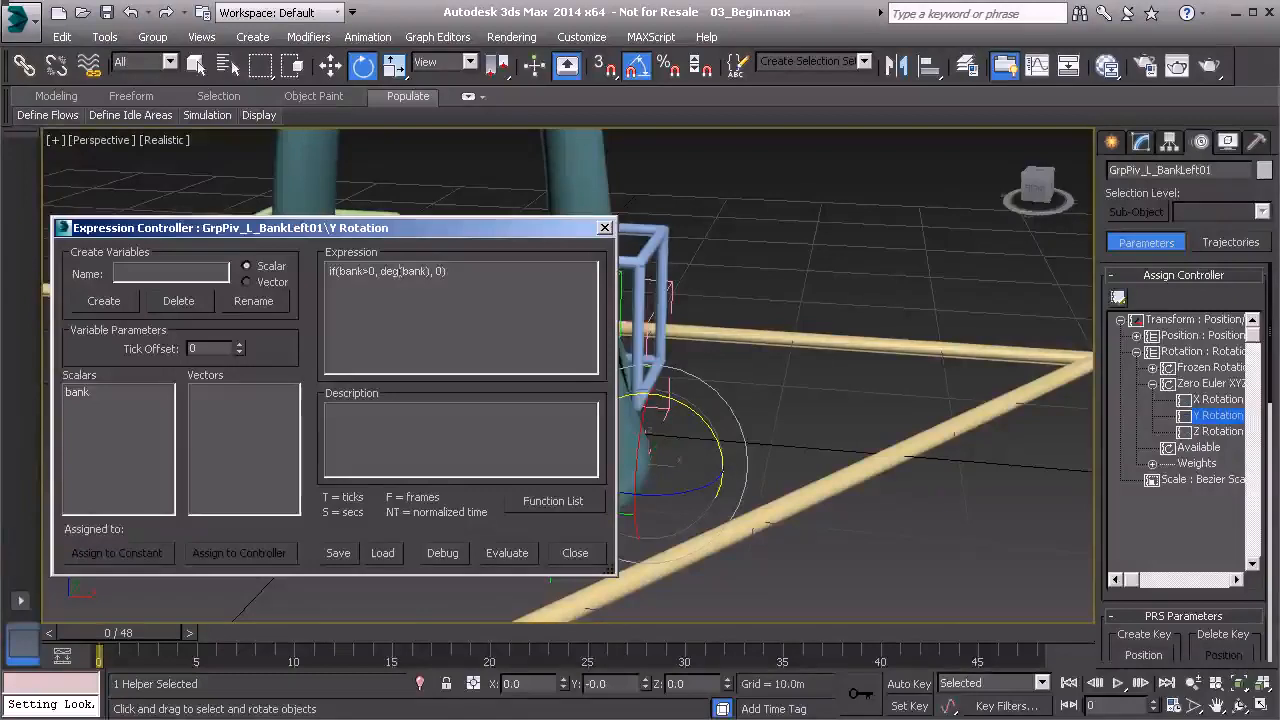
pyautogui.write('oRad')
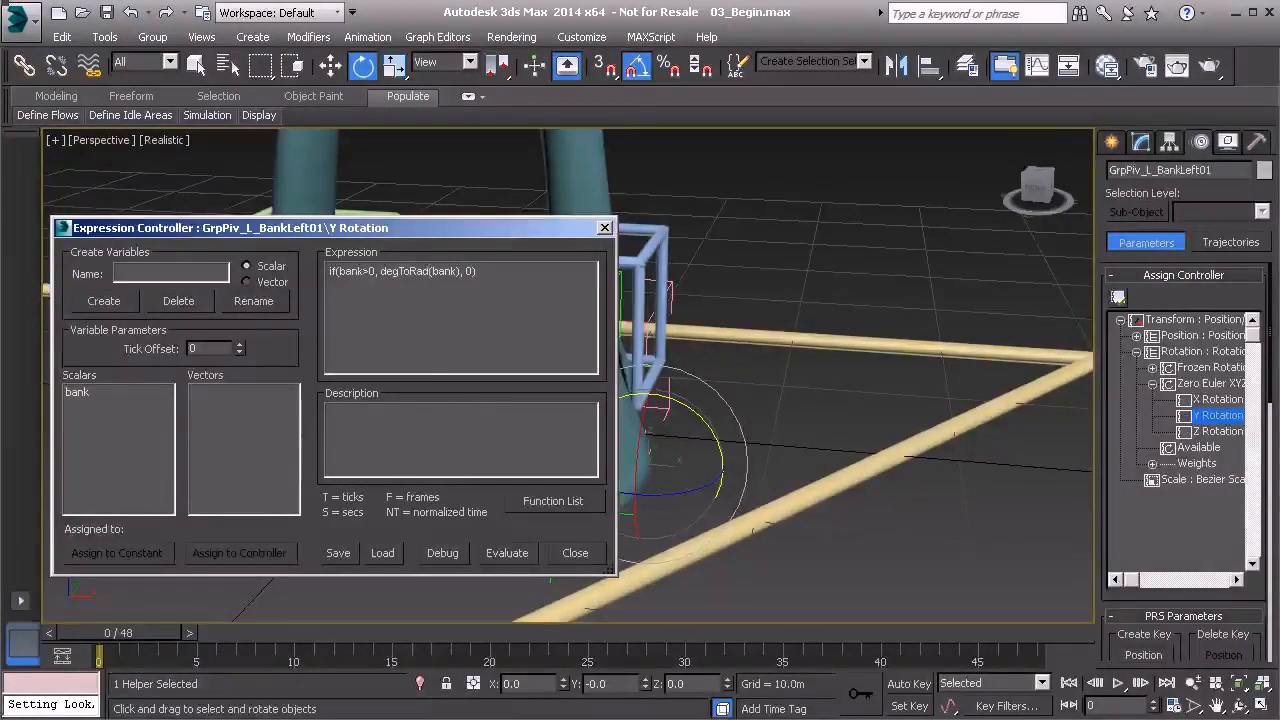
pyautogui.click(522, 555)
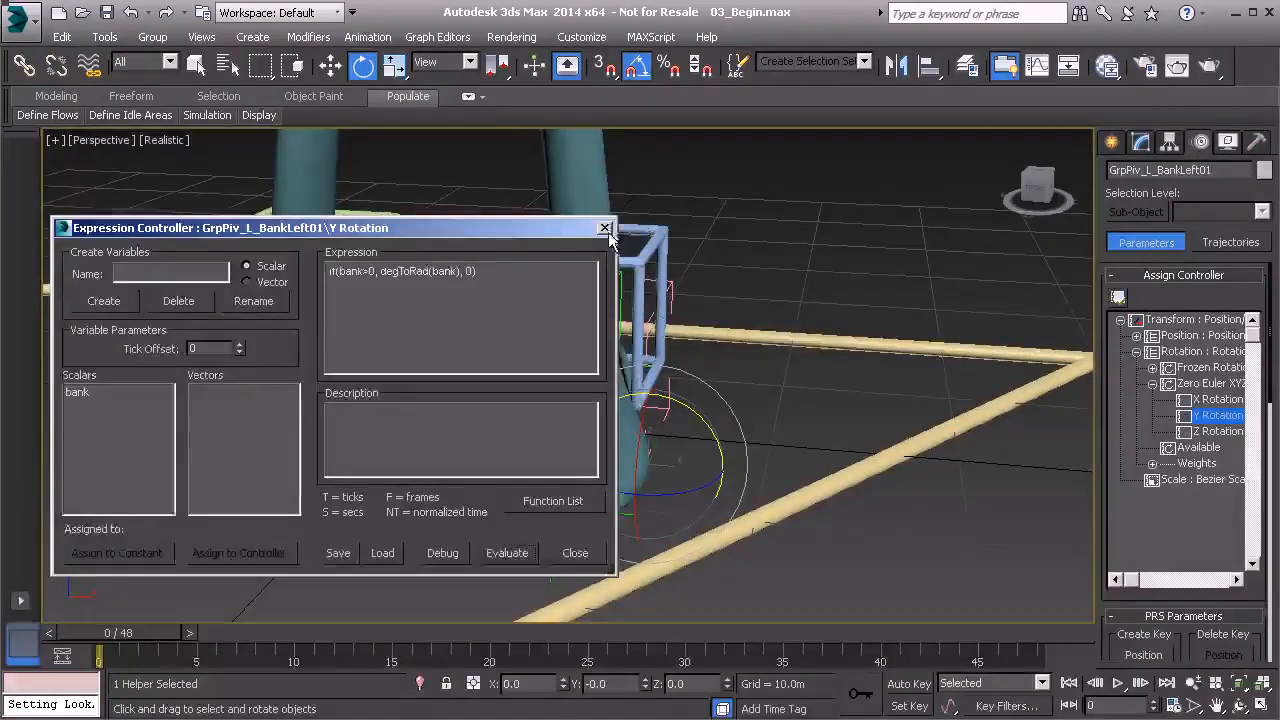
pyautogui.click(605, 229)
pyautogui.click(666, 236)
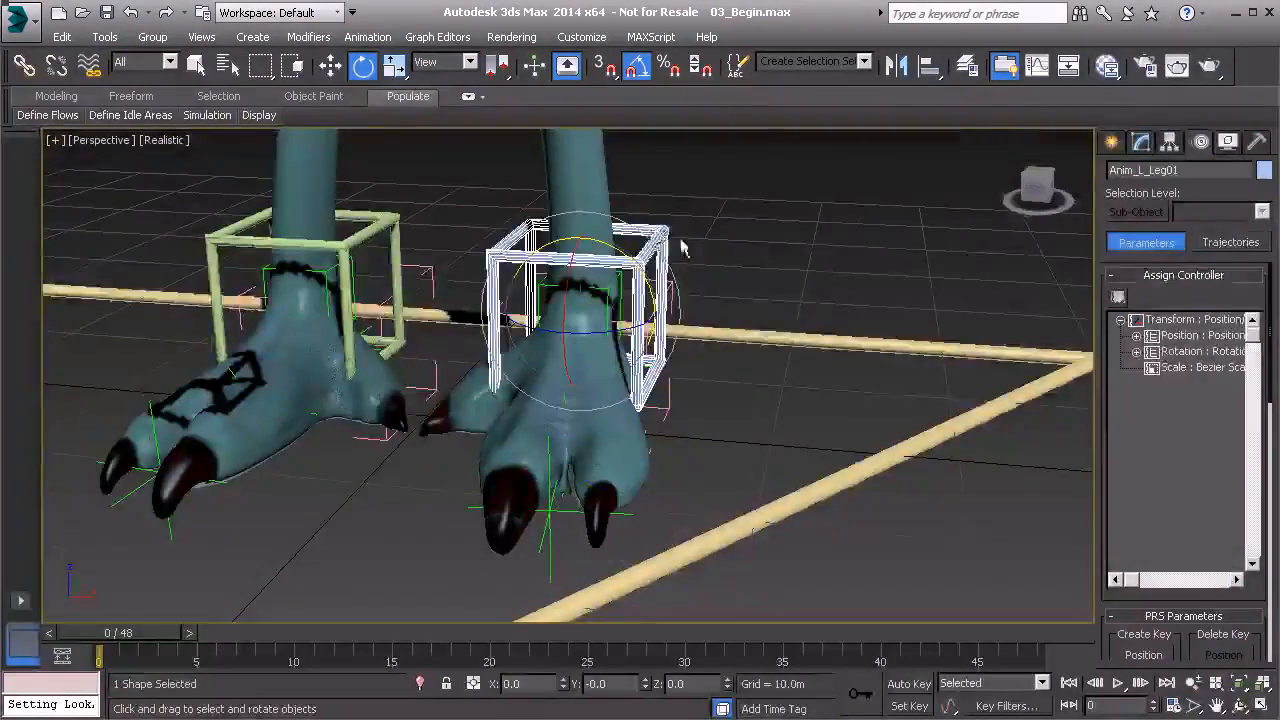
pyautogui.click(1141, 141)
pyautogui.moveTo(1257, 466); pyautogui.dragTo(1201, 715)
pyautogui.moveTo(1257, 466); pyautogui.dragTo(1252, 293)
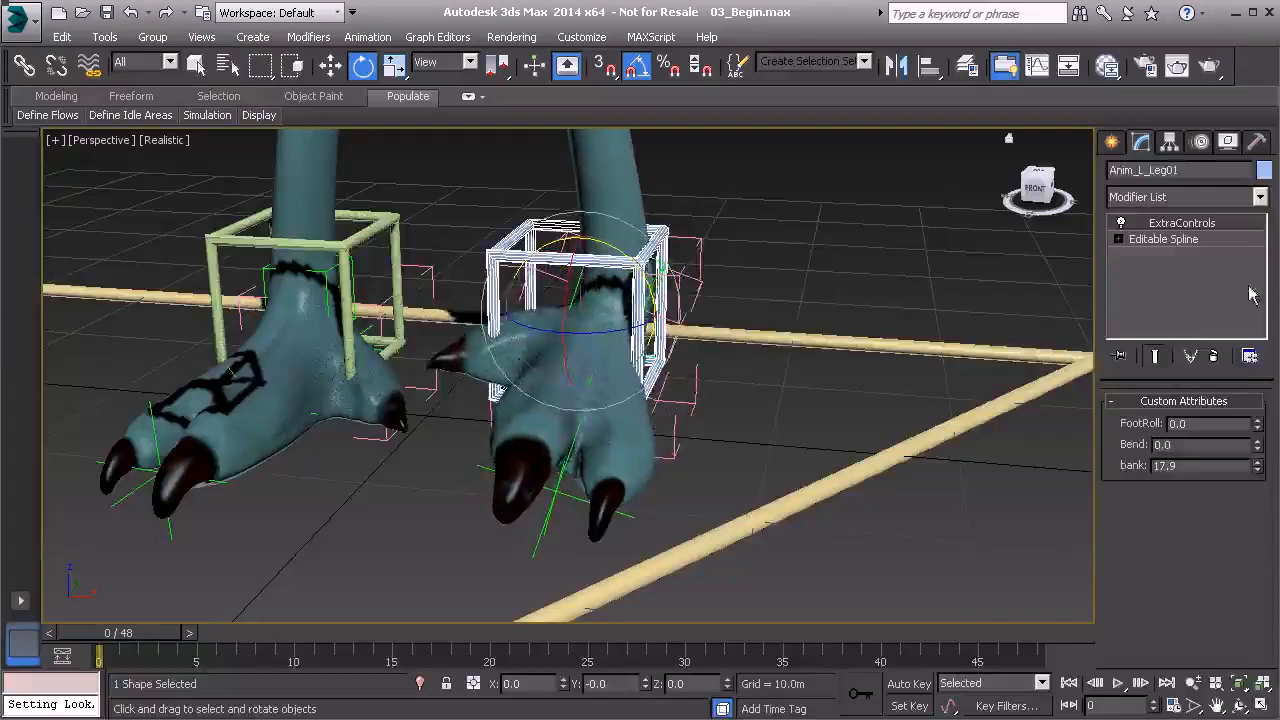
pyautogui.rightClick(1257, 466)
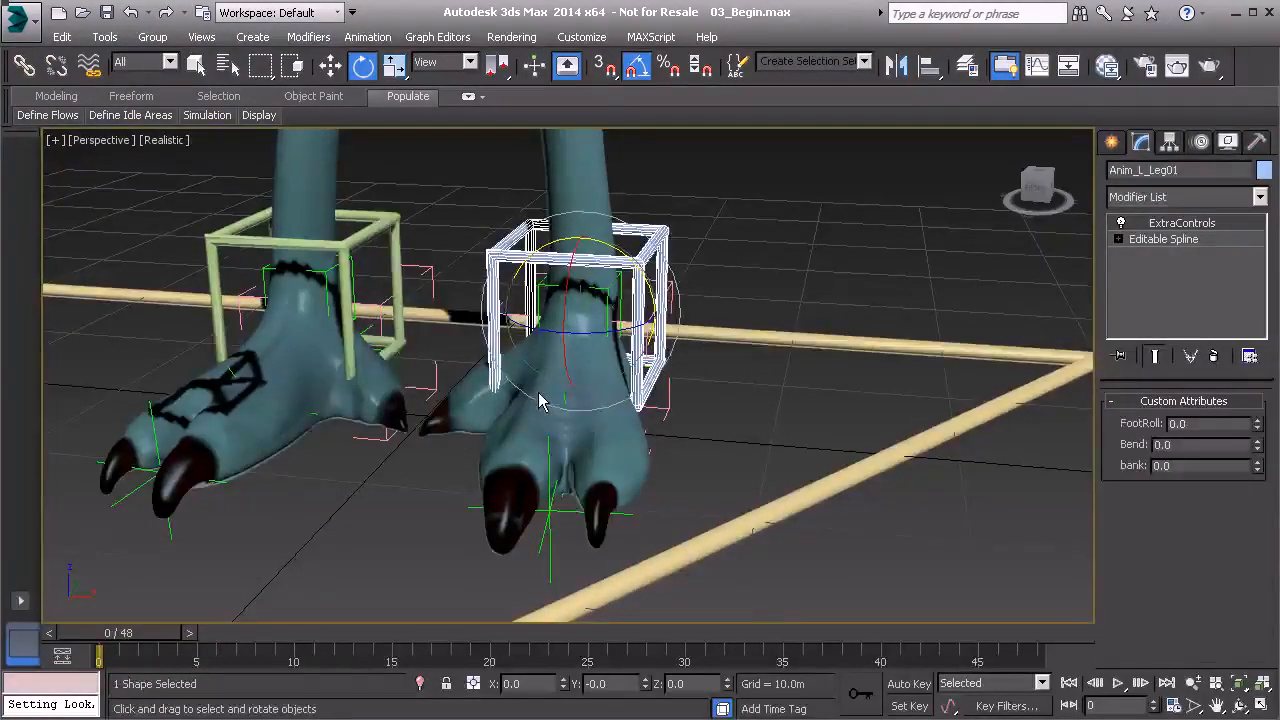
# Select the left bank pivot GrpPiv_L_BankLeft01 and inspect its Y Rotation controller in the Motion panel.
pyautogui.click(669, 394)
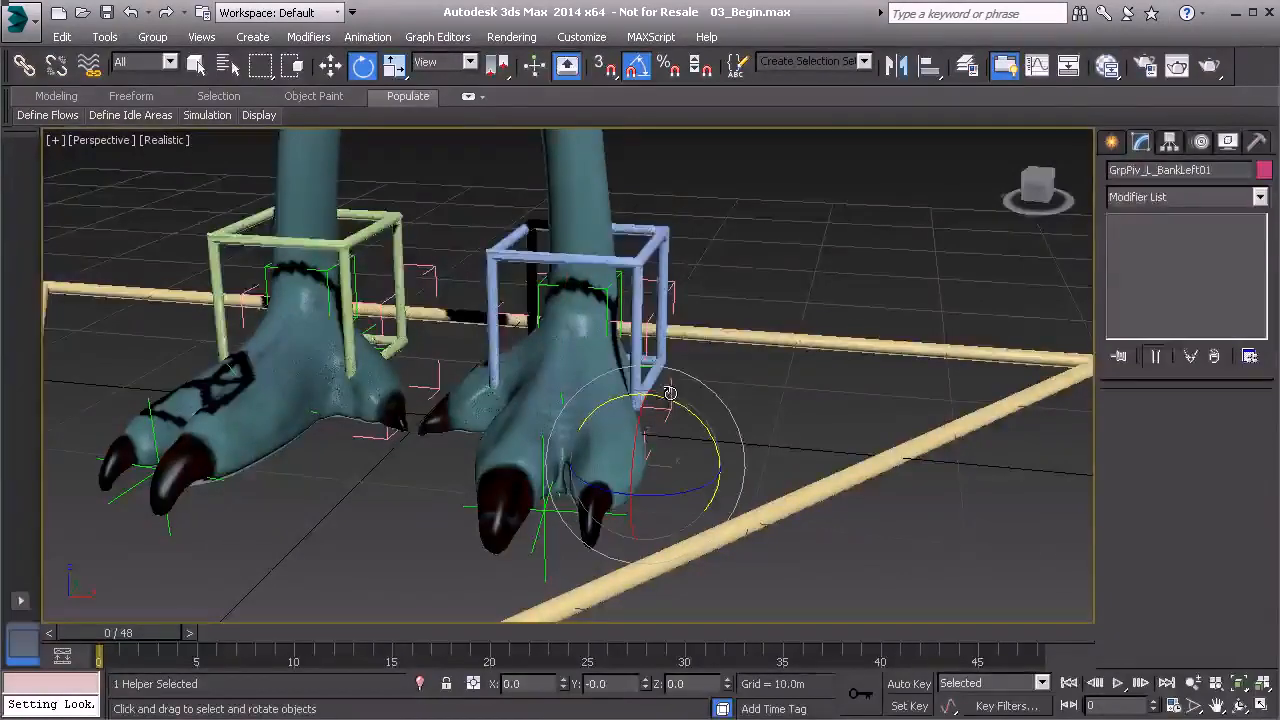
pyautogui.click(1201, 142)
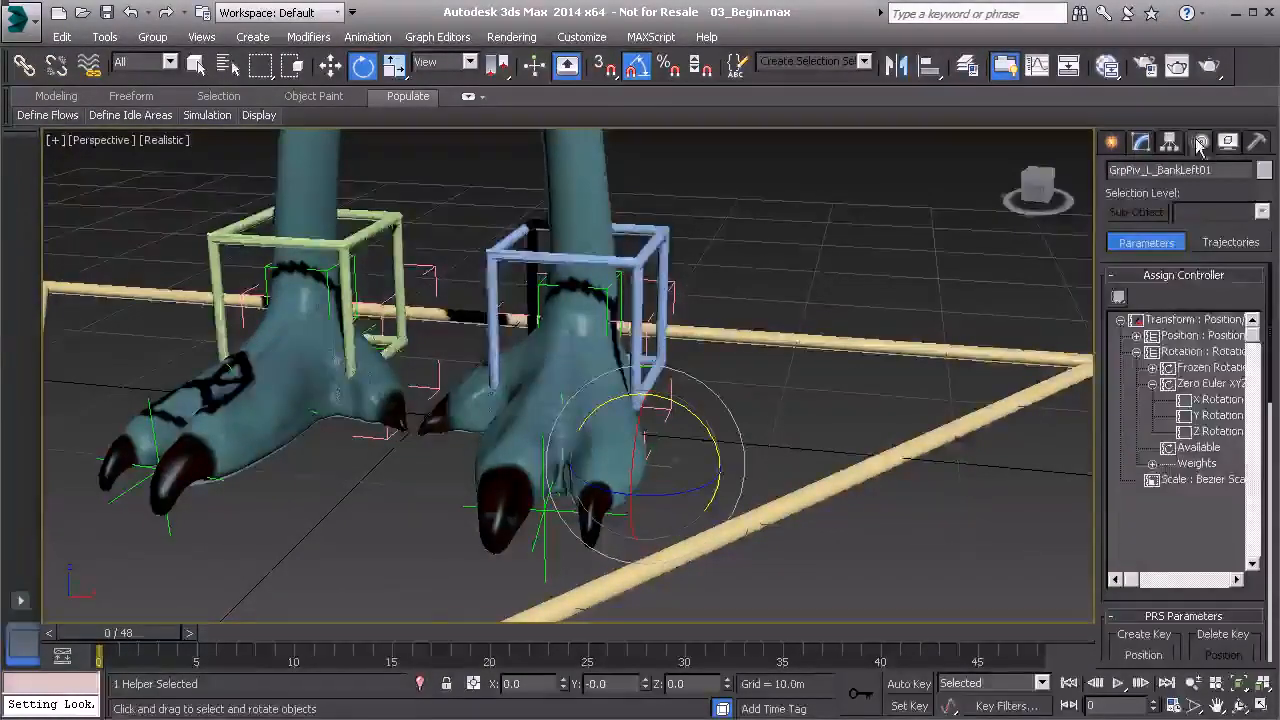
pyautogui.click(1217, 416)
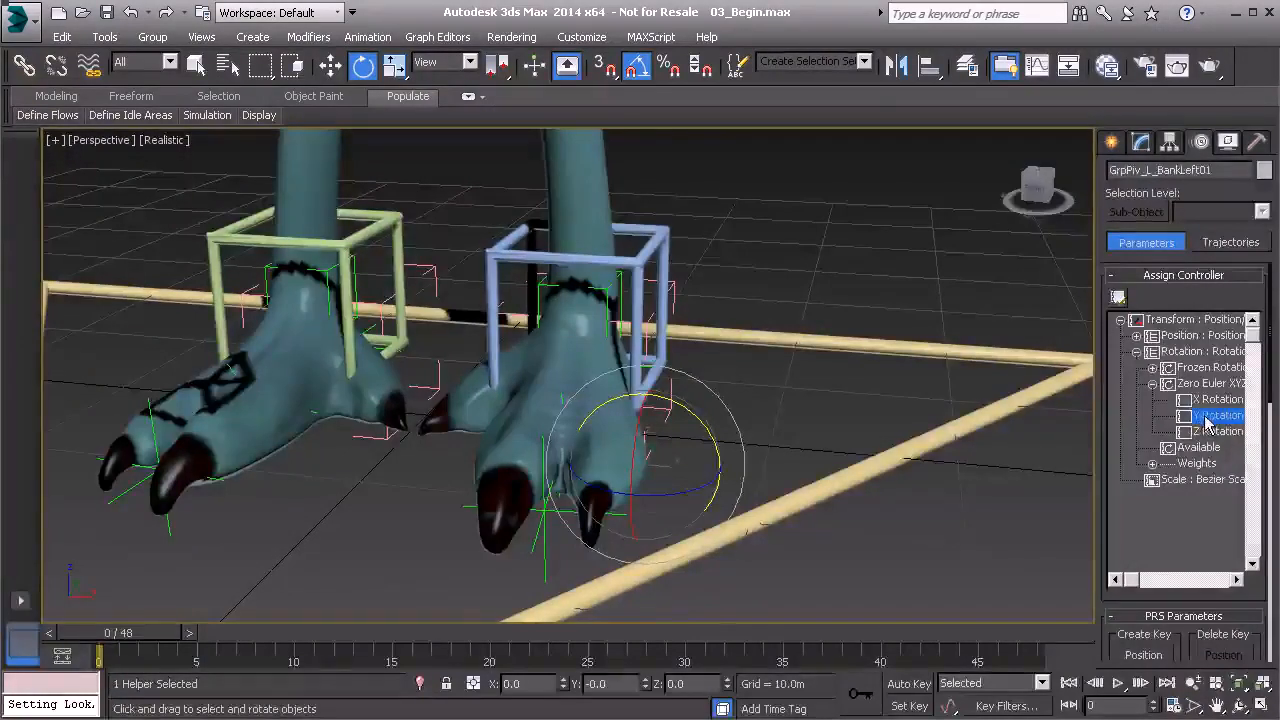
pyautogui.click(1118, 299)
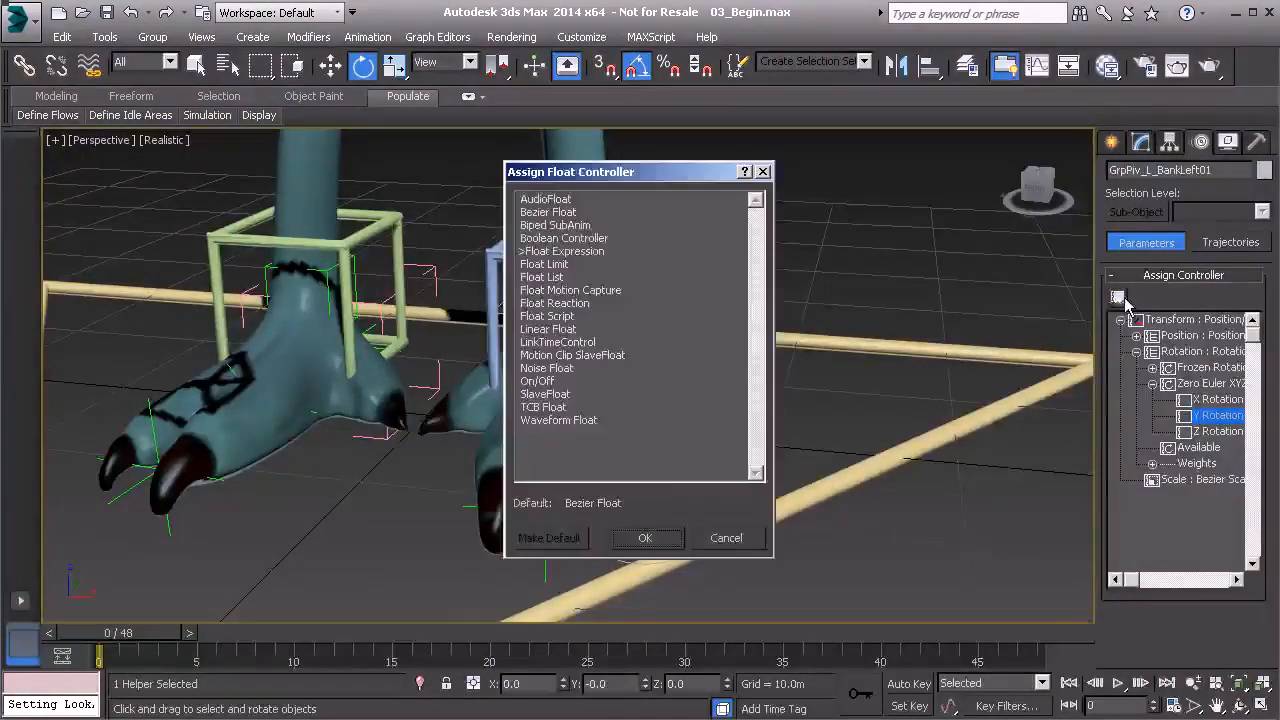
pyautogui.click(548, 214)
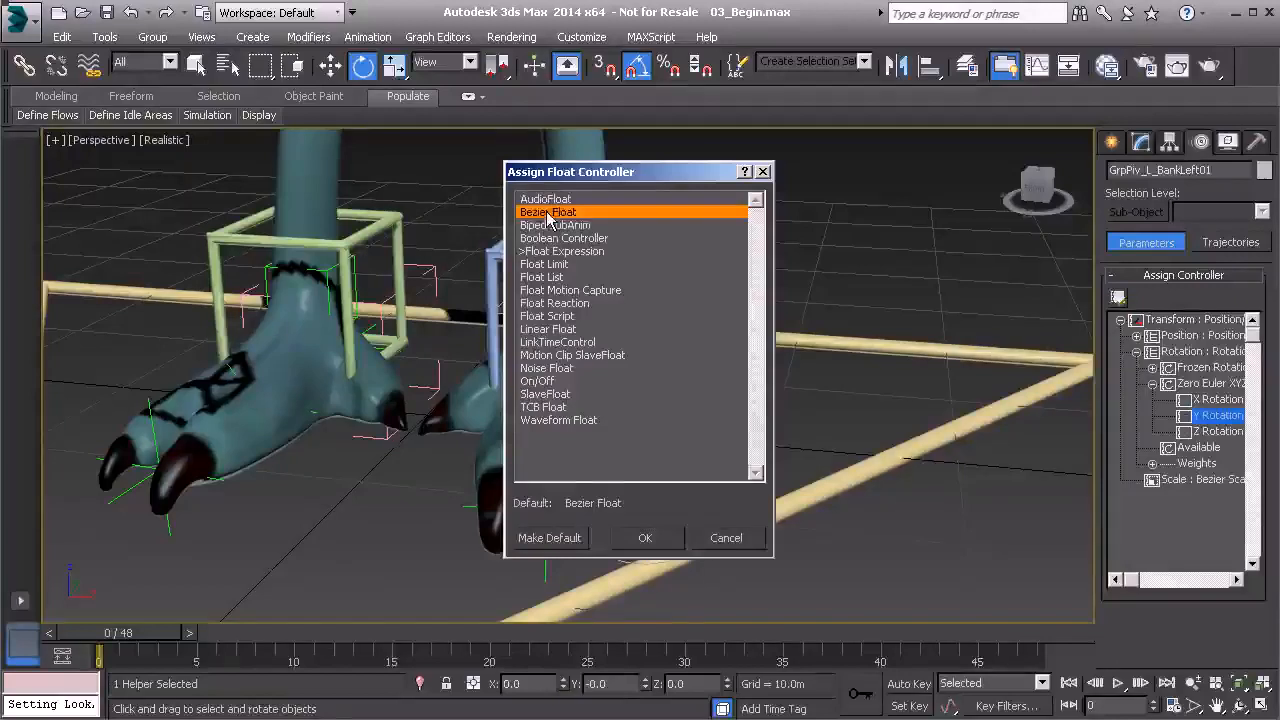
pyautogui.click(648, 537)
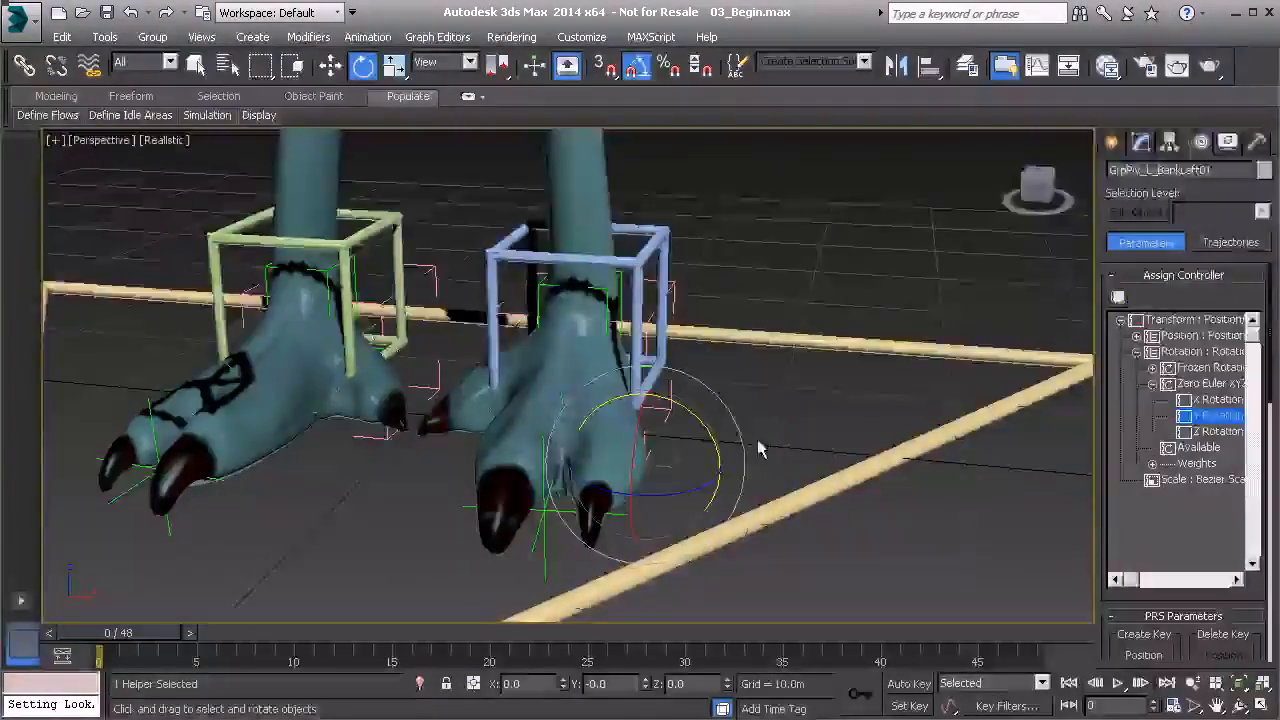
pyautogui.click(777, 290)
pyautogui.hotkey('ctrl', 'z')
pyautogui.hotkey('ctrl', 'z')
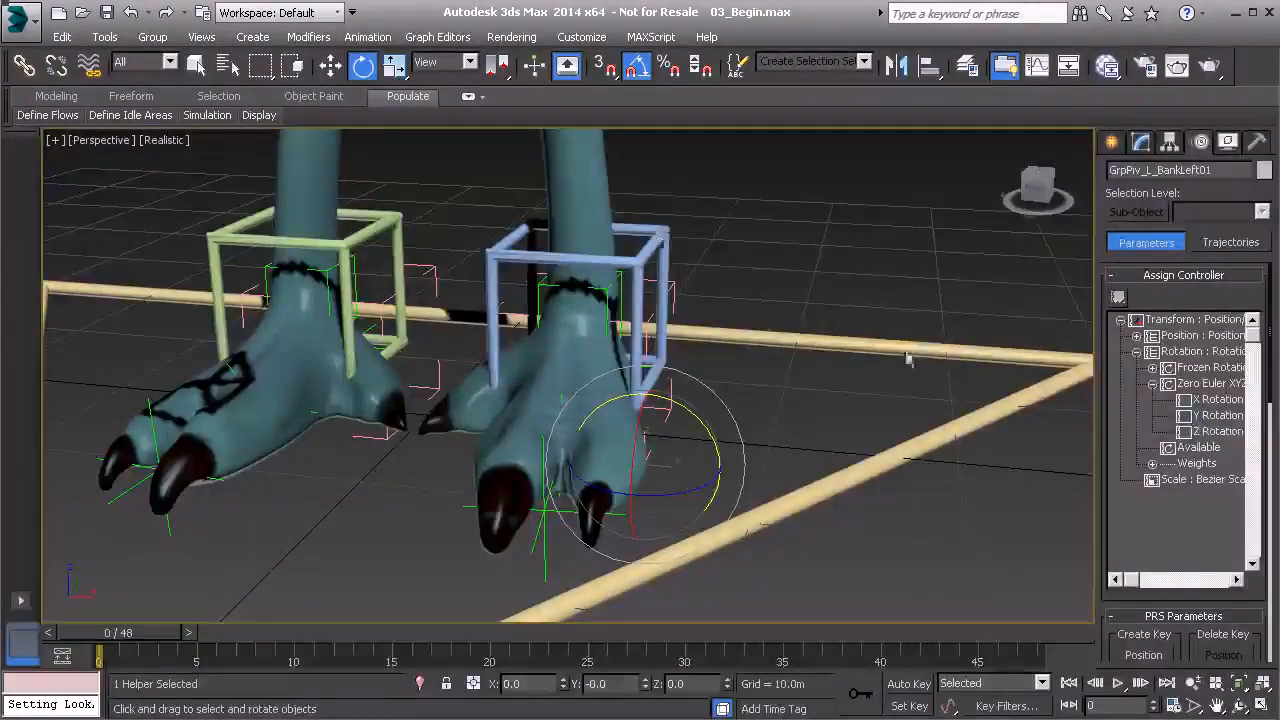
# Copy the left pivot's Y Rotation expression text from its Expression Controller properties.
pyautogui.rightClick(1208, 421)
pyautogui.click(1246, 484)
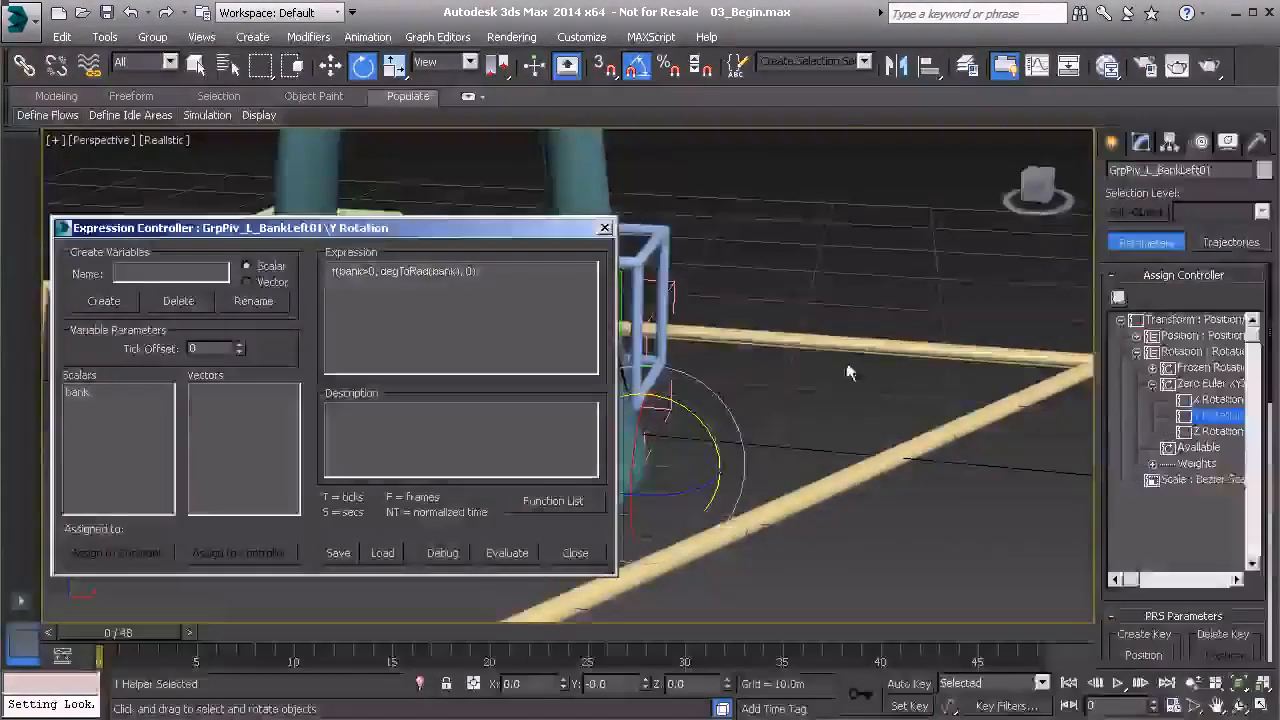
pyautogui.moveTo(516, 283); pyautogui.dragTo(359, 272)
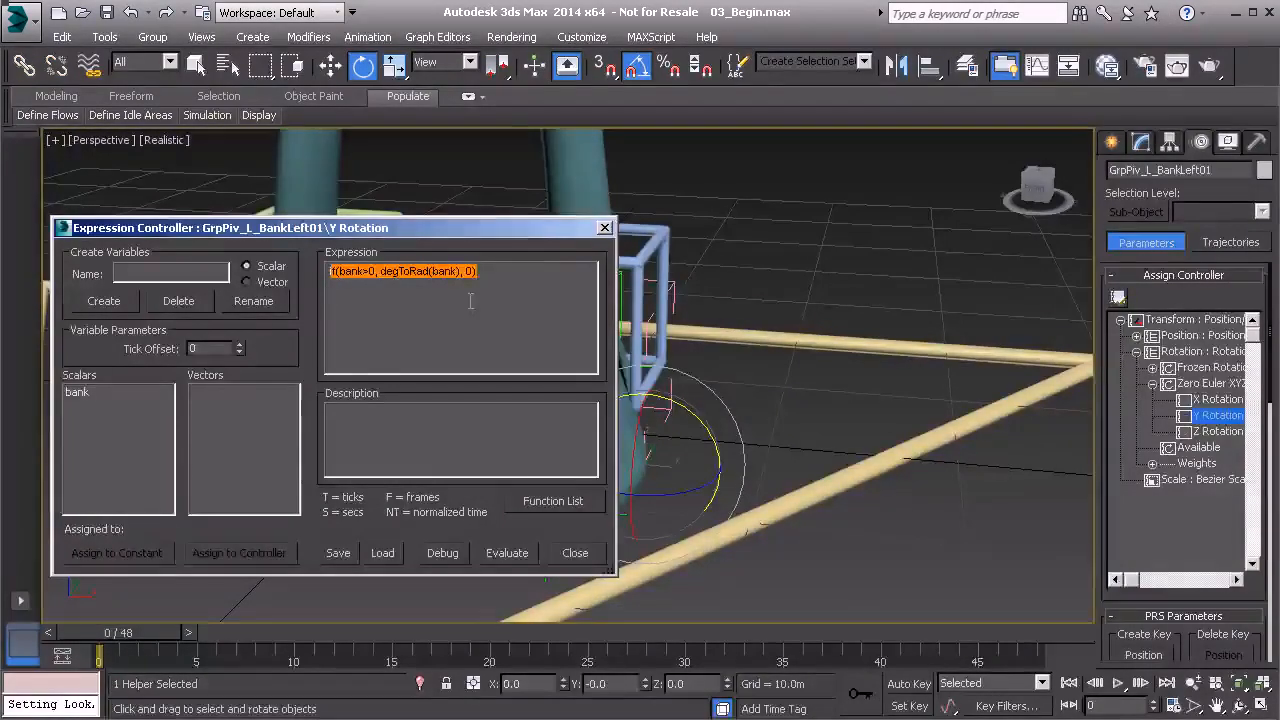
pyautogui.click(604, 228)
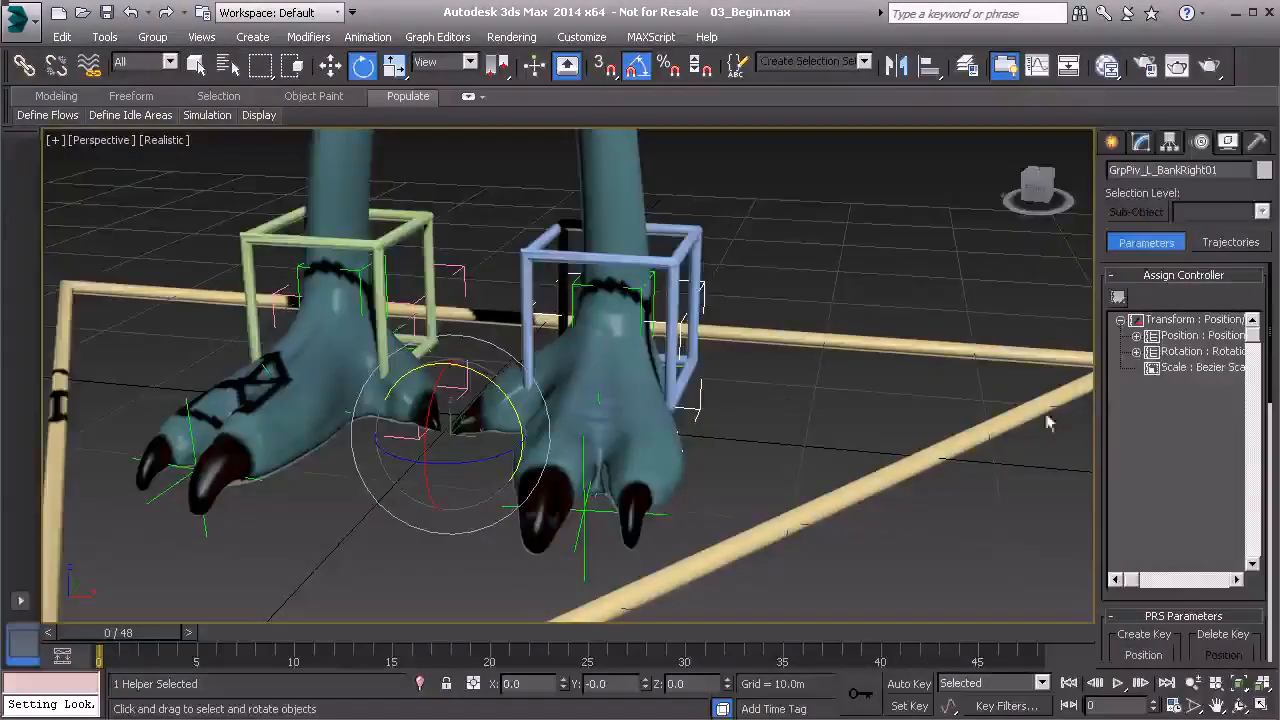
# Assign a Float Expression controller to the right bank pivot's Zero Euler XYZ Y Rotation.
pyautogui.click(1136, 352)
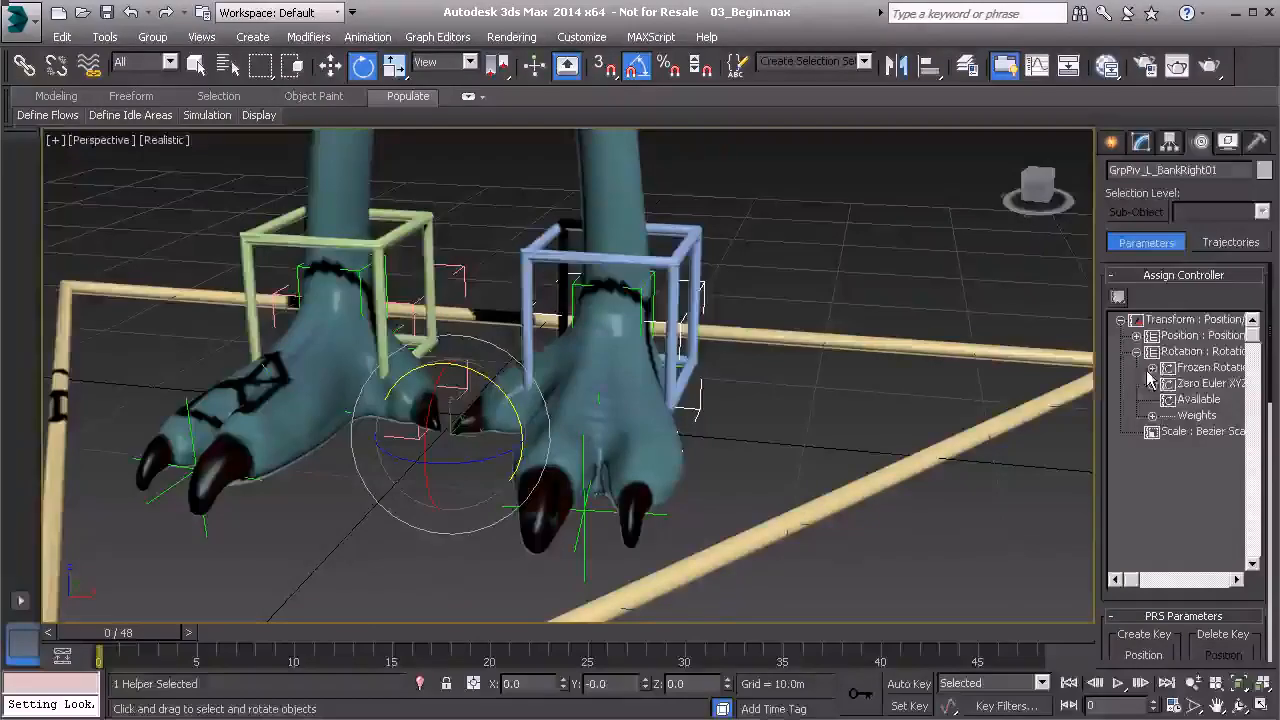
pyautogui.click(1152, 383)
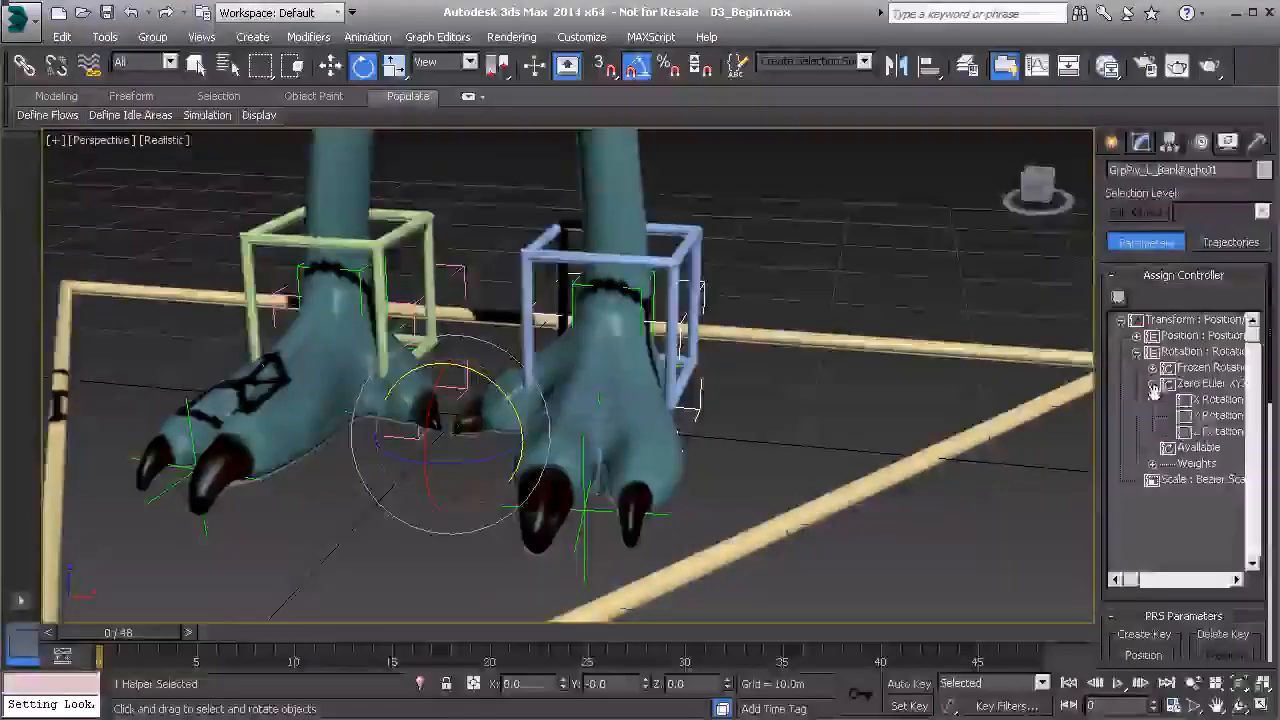
pyautogui.click(1206, 416)
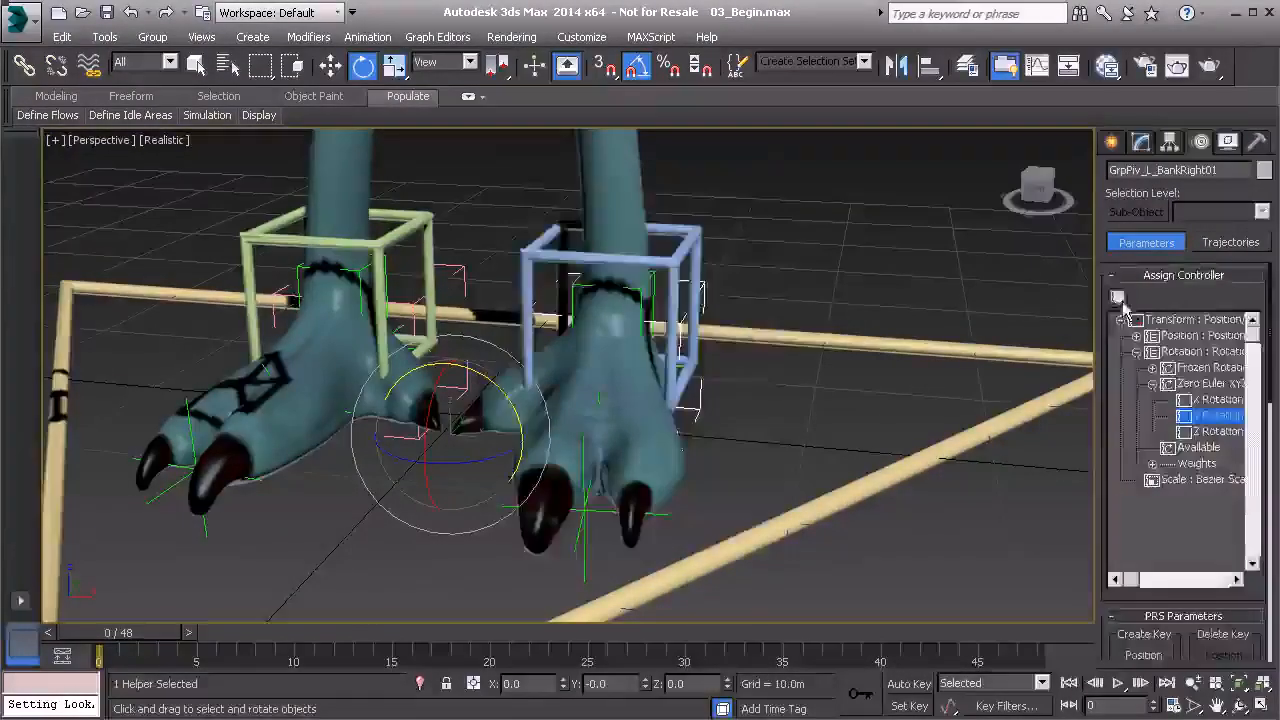
pyautogui.click(1119, 298)
pyautogui.click(586, 256)
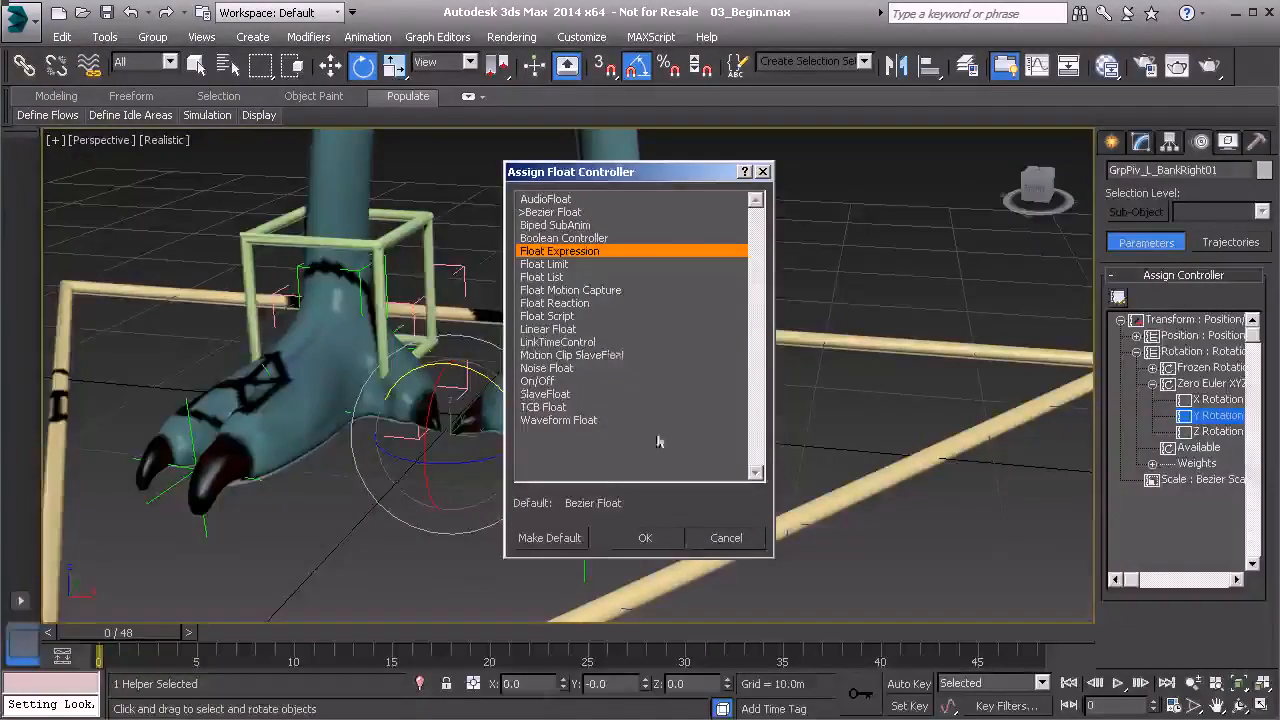
pyautogui.click(645, 538)
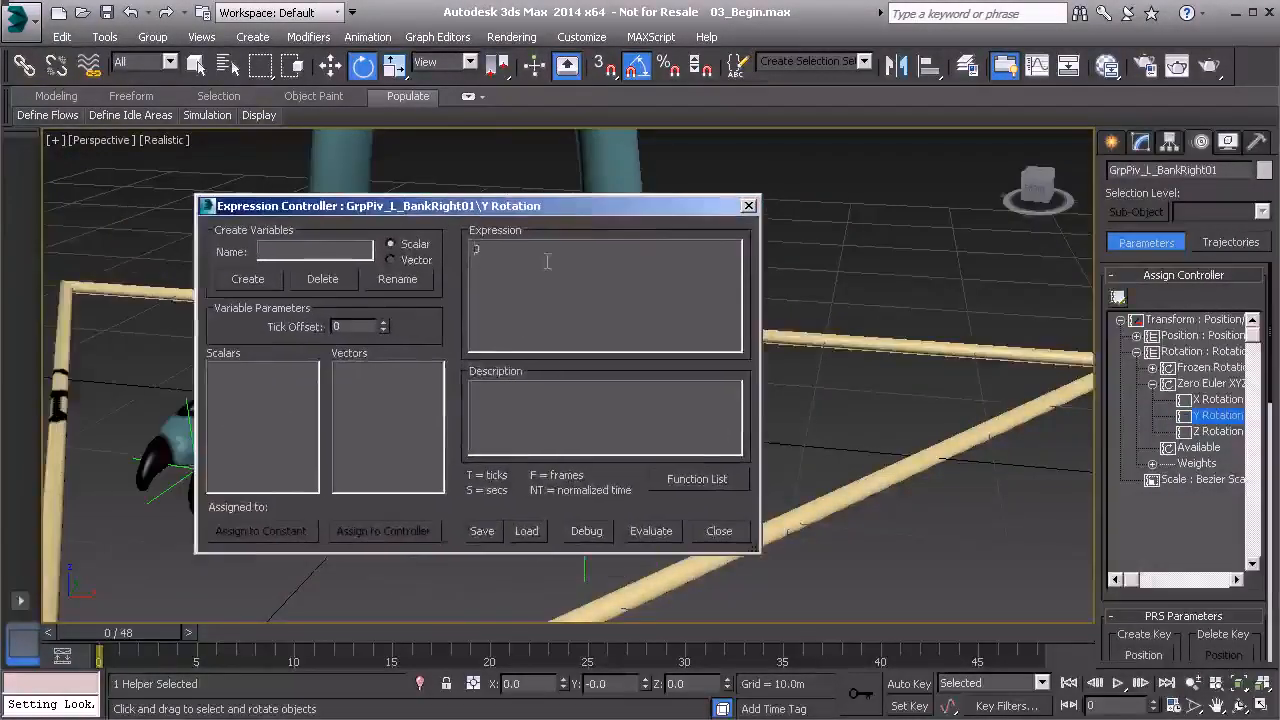
# Paste the copied expression and change the condition to bank<0.
pyautogui.doubleClick(476, 249)
pyautogui.write('if(bank>0, degToRad(bank), 0)')
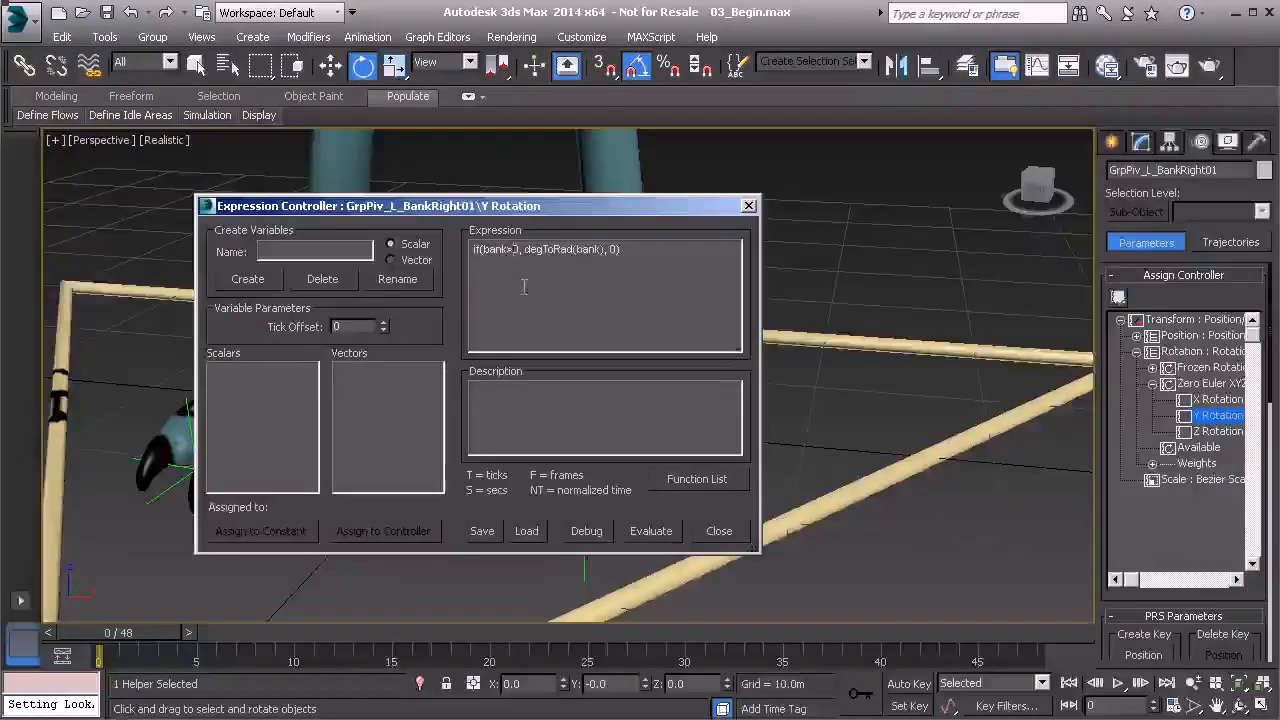
pyautogui.press('BackSpace')
pyautogui.write('<')
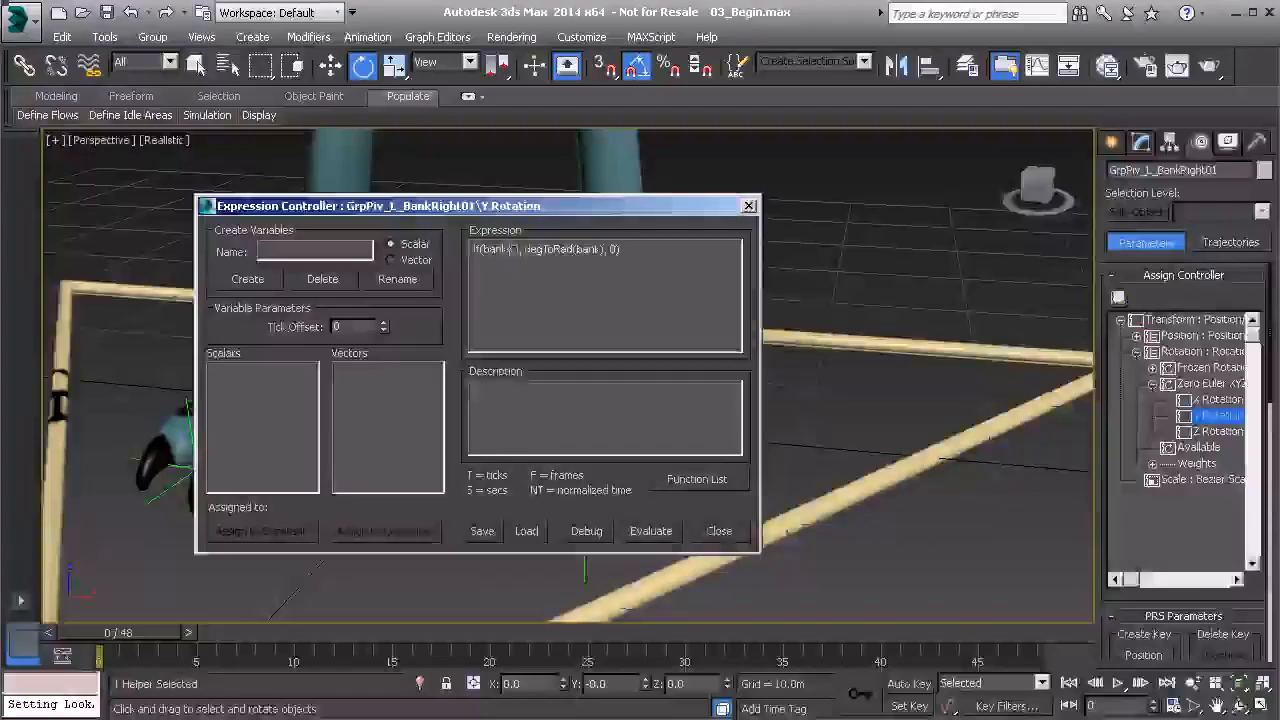
pyautogui.click(316, 252)
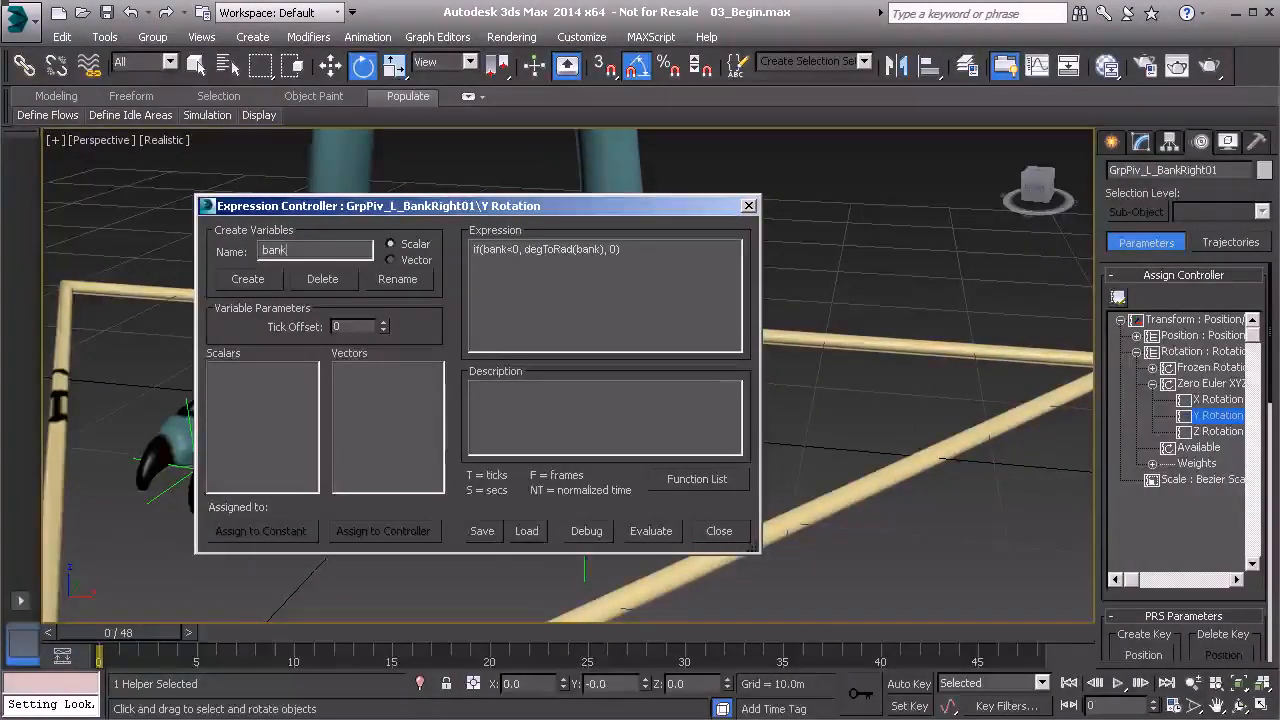
# Create the bank variable, link it to Anim_L_Leg01's Custom_Attributes.Bank, and evaluate the expression.
pyautogui.click(263, 282)
pyautogui.click(380, 531)
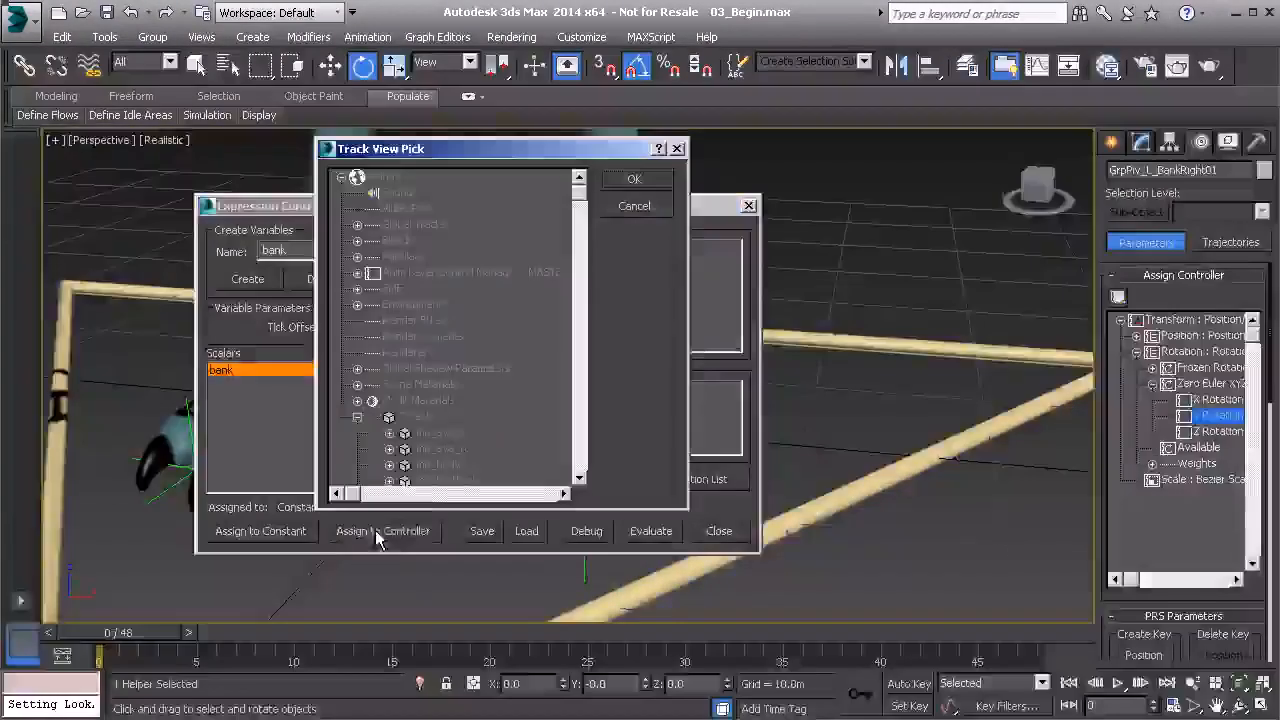
pyautogui.scroll(-10, 455, 390)
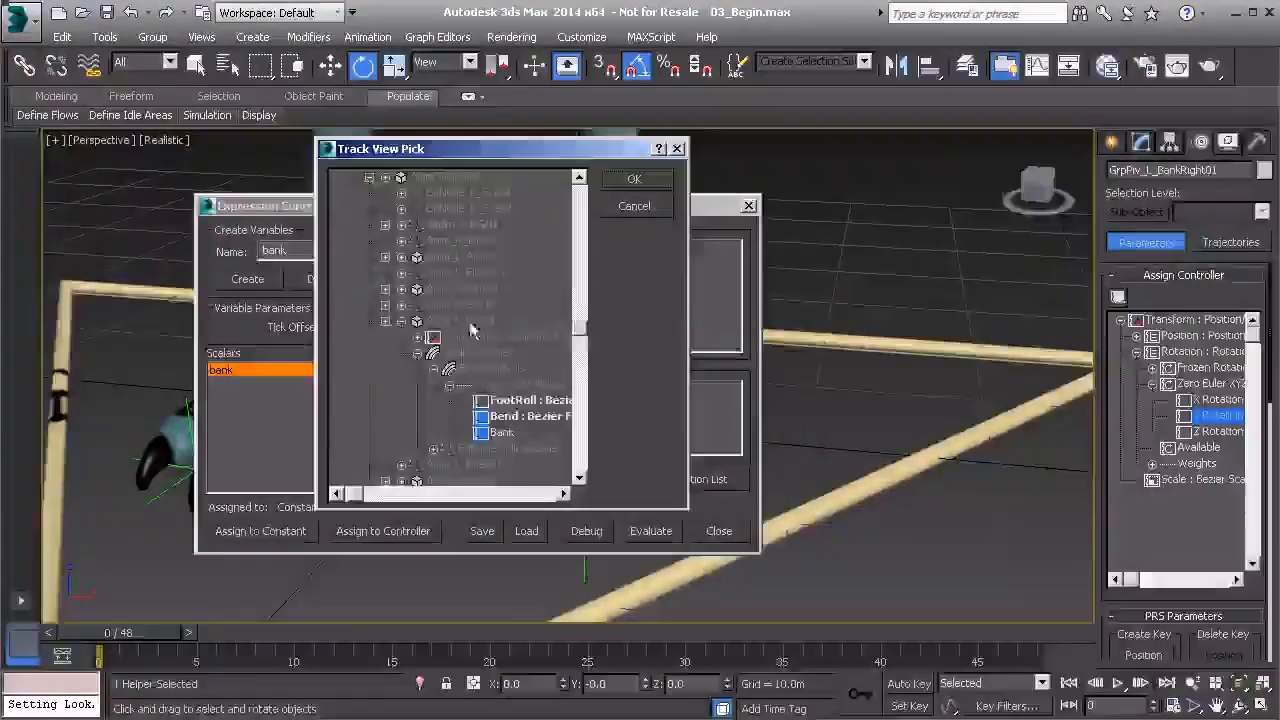
pyautogui.scroll(-2, 463, 340)
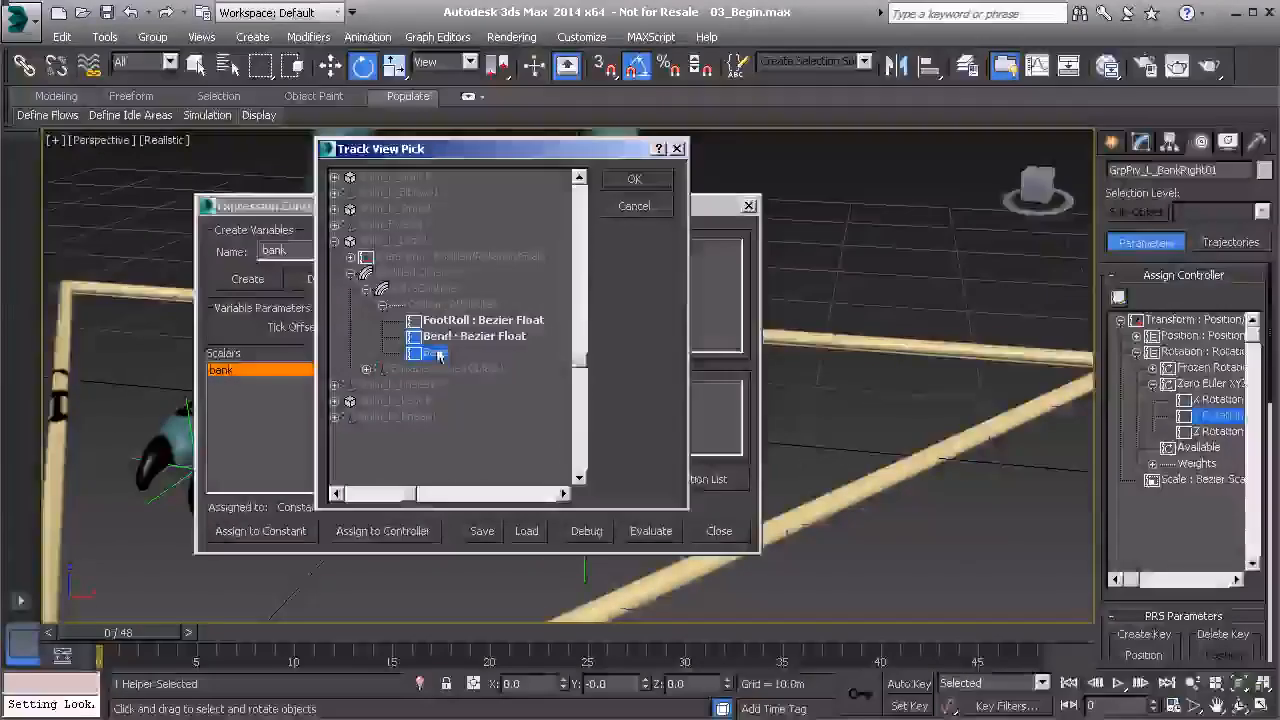
pyautogui.click(632, 180)
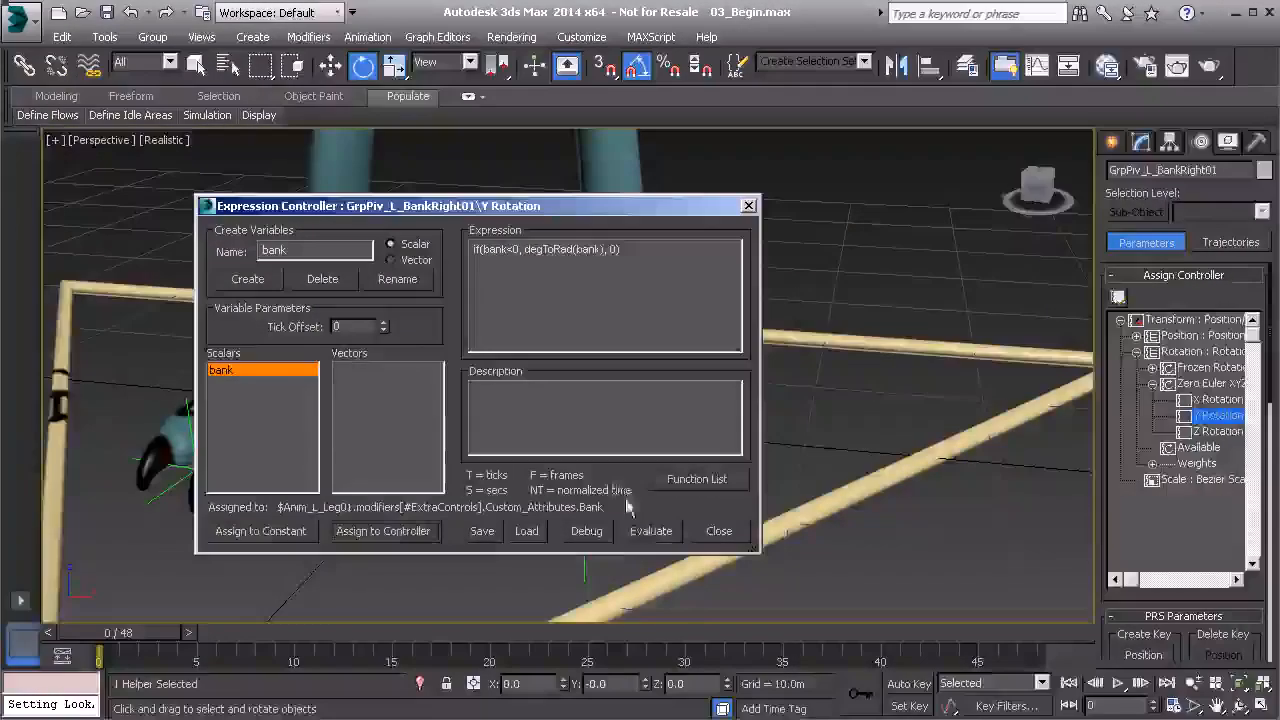
pyautogui.click(651, 531)
pyautogui.click(750, 208)
pyautogui.click(742, 280)
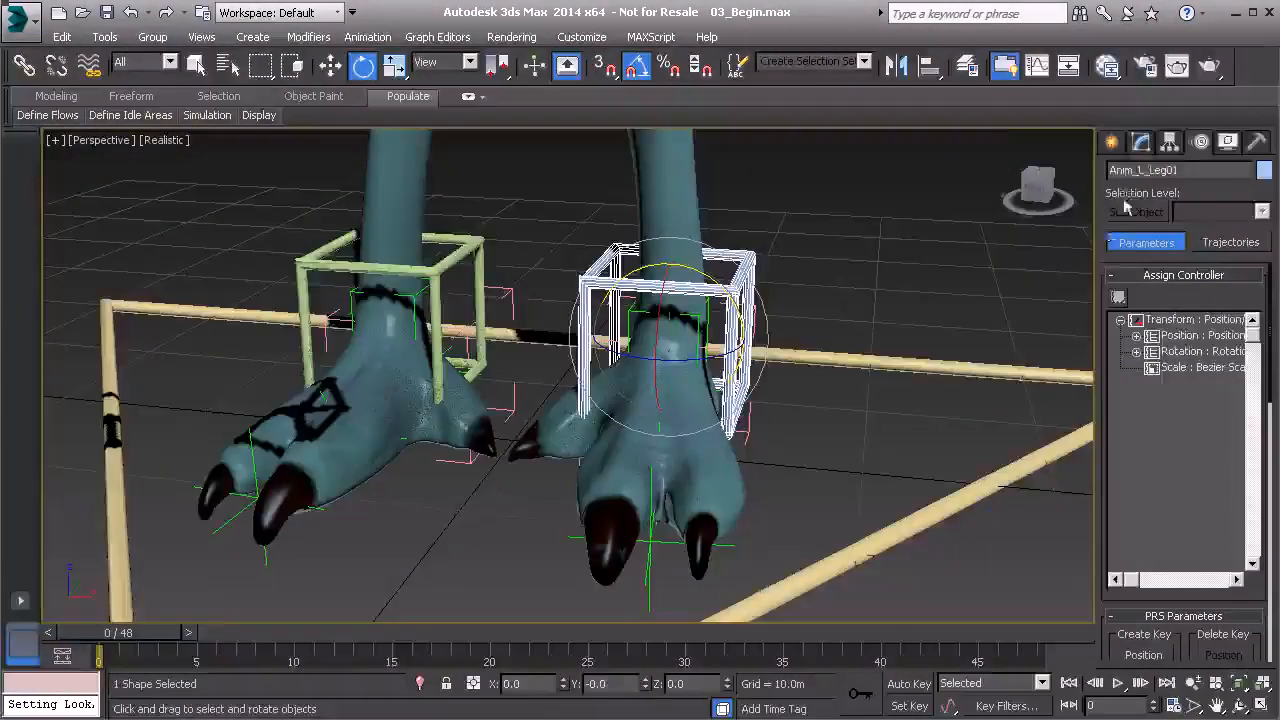
# Swing Anim_L_Leg01's bank attribute negative and positive to tilt the foot, then reset it to 0.0.
pyautogui.click(1141, 141)
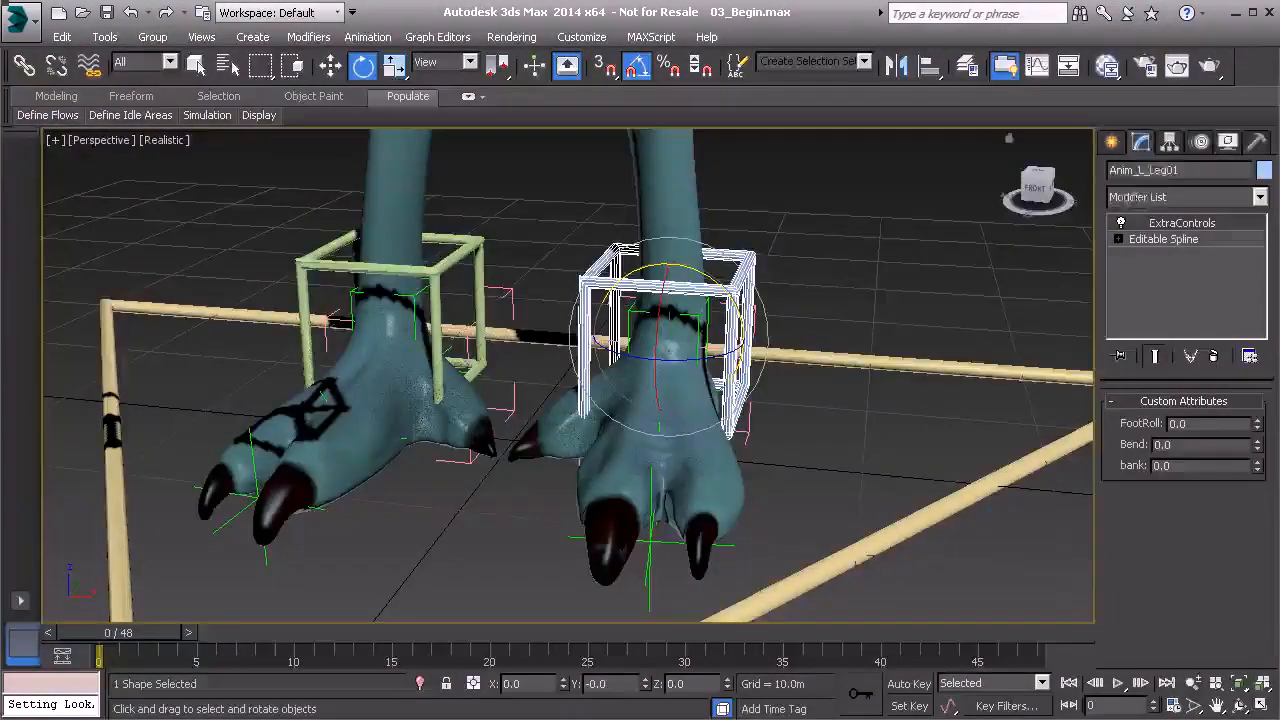
pyautogui.moveTo(1257, 467); pyautogui.dragTo(1105, 268)
pyautogui.moveTo(1161, 450); pyautogui.dragTo(1242, 462)
pyautogui.rightClick(1258, 466)
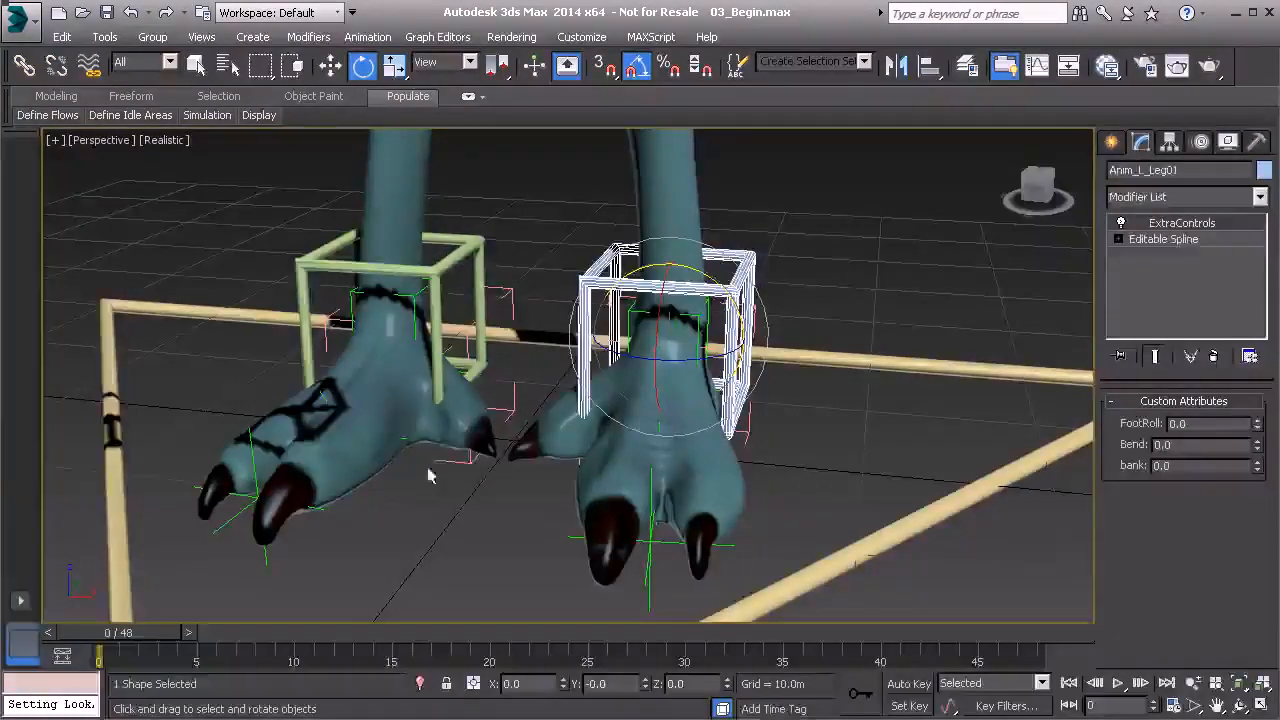
pyautogui.moveTo(437, 443); pyautogui.dragTo(532, 438, button='middle')
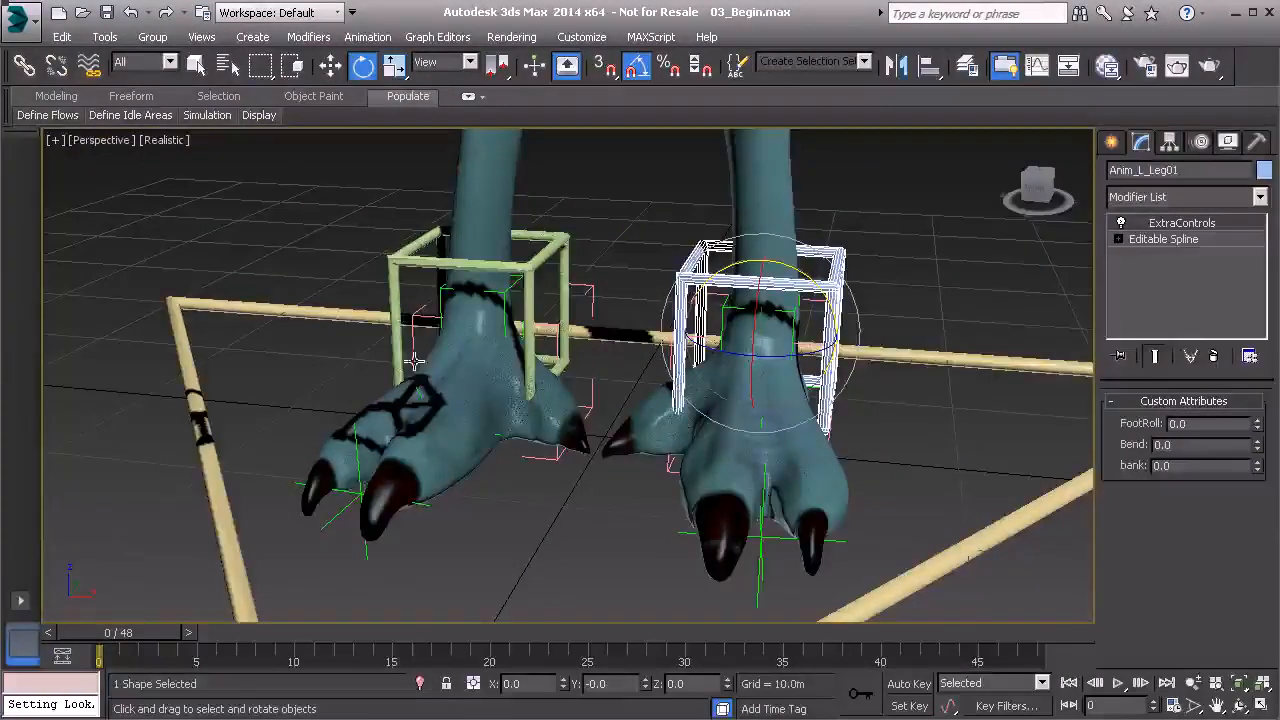